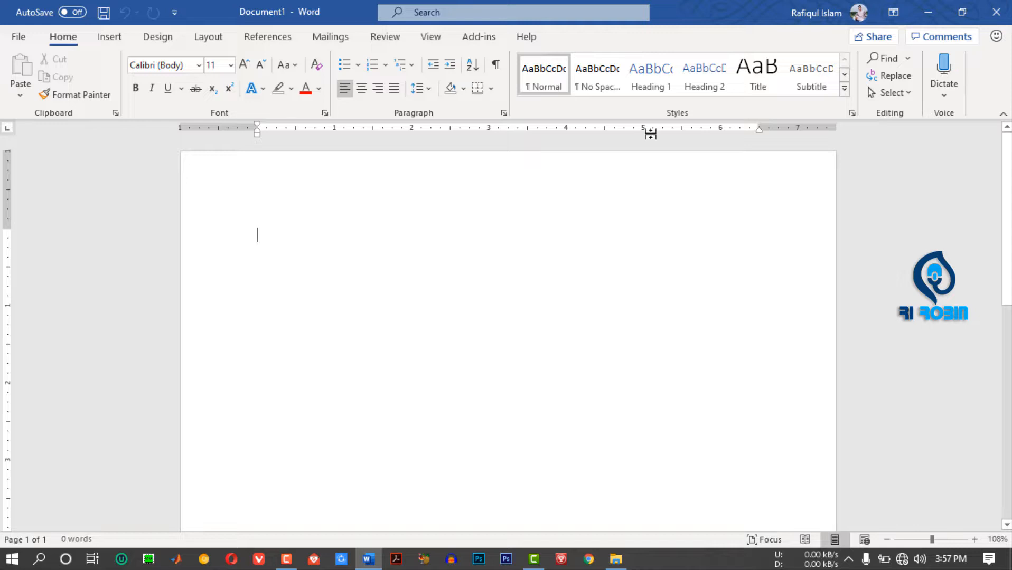
- Switch to the browser and look through the RI ROBIN channel's list of uploaded videos on YouTube
click(109, 37)
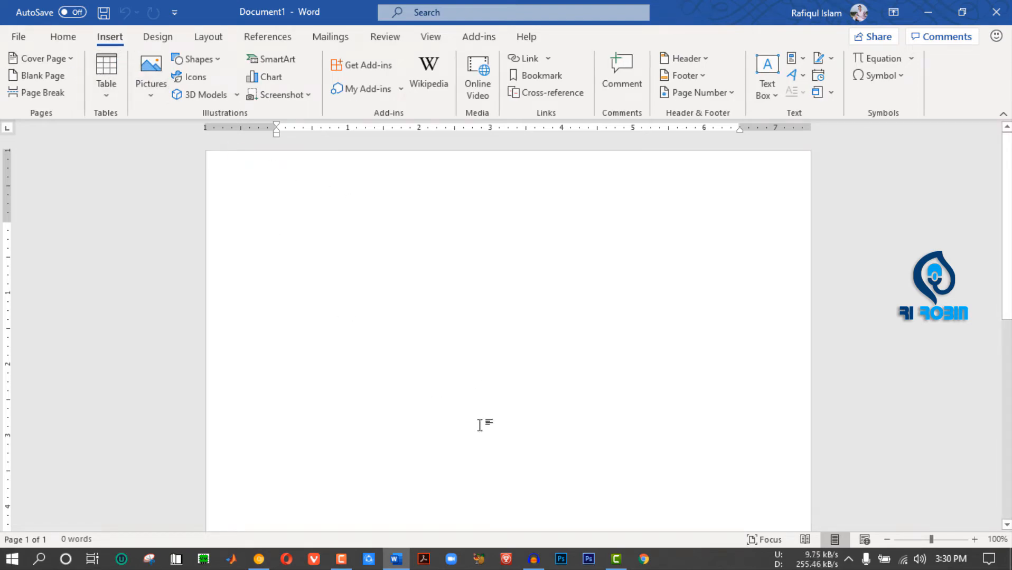
click(258, 558)
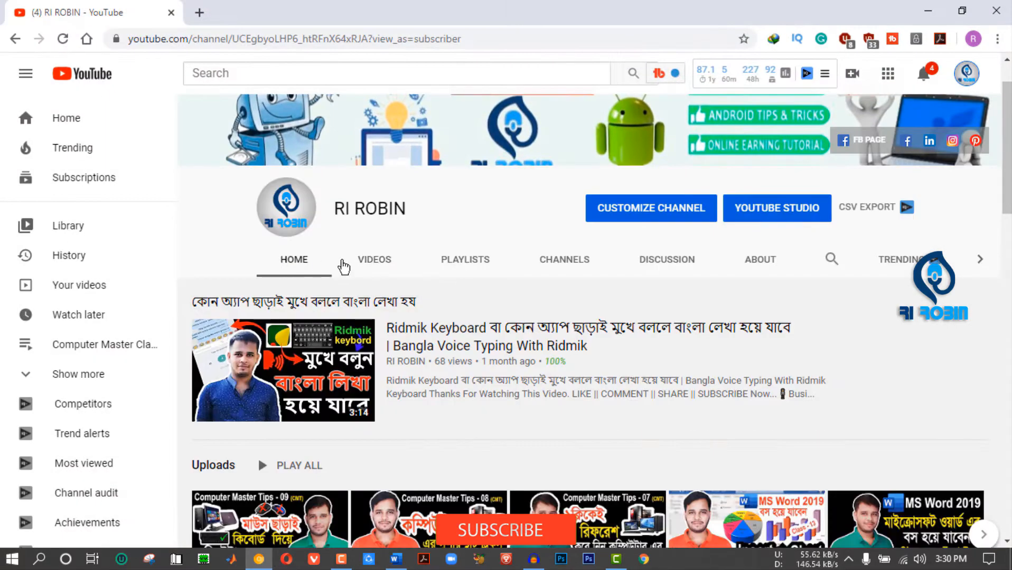
click(373, 262)
scroll(429, 276, down, 5)
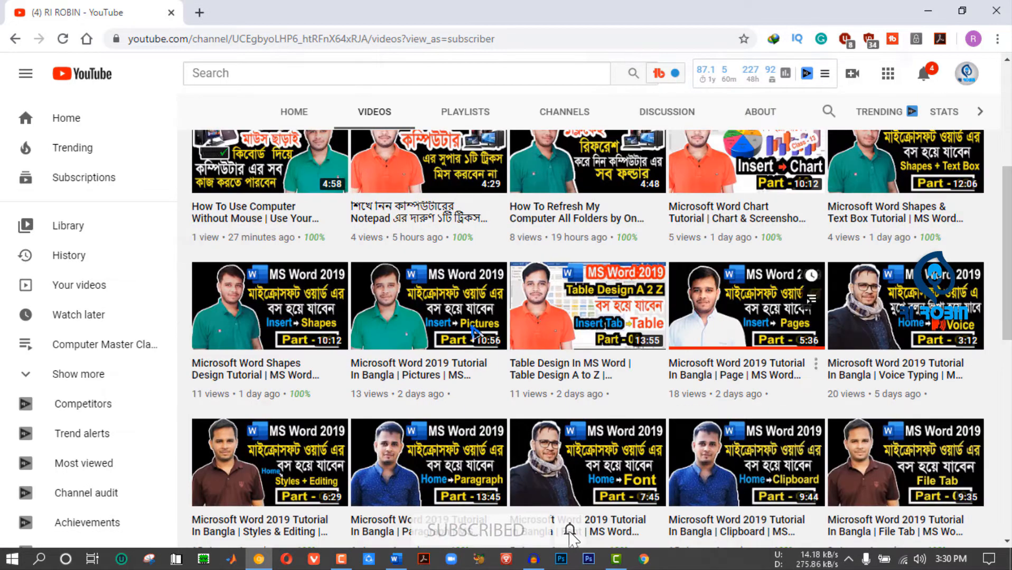
scroll(818, 312, down, 1)
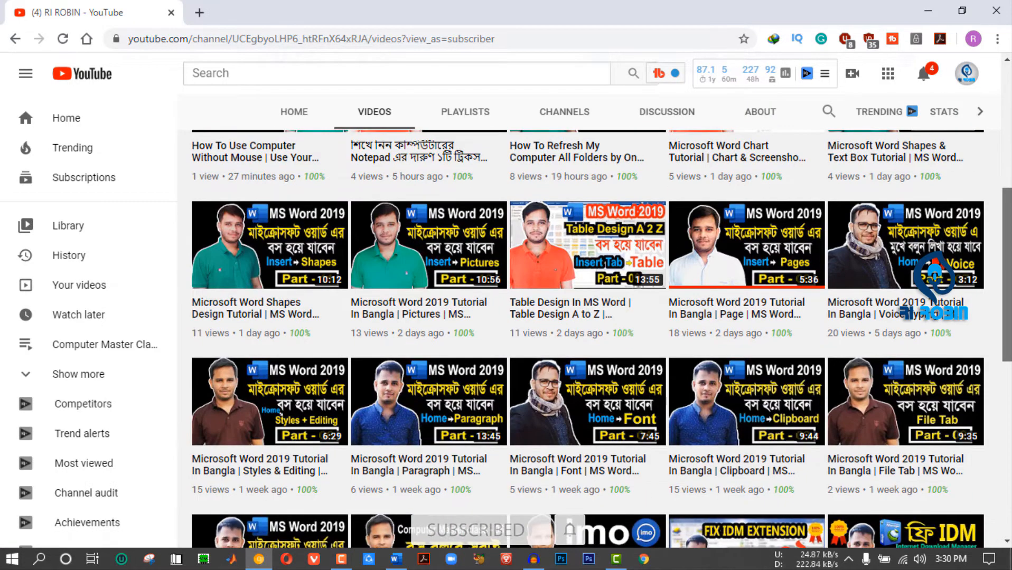
scroll(587, 338, down, 2)
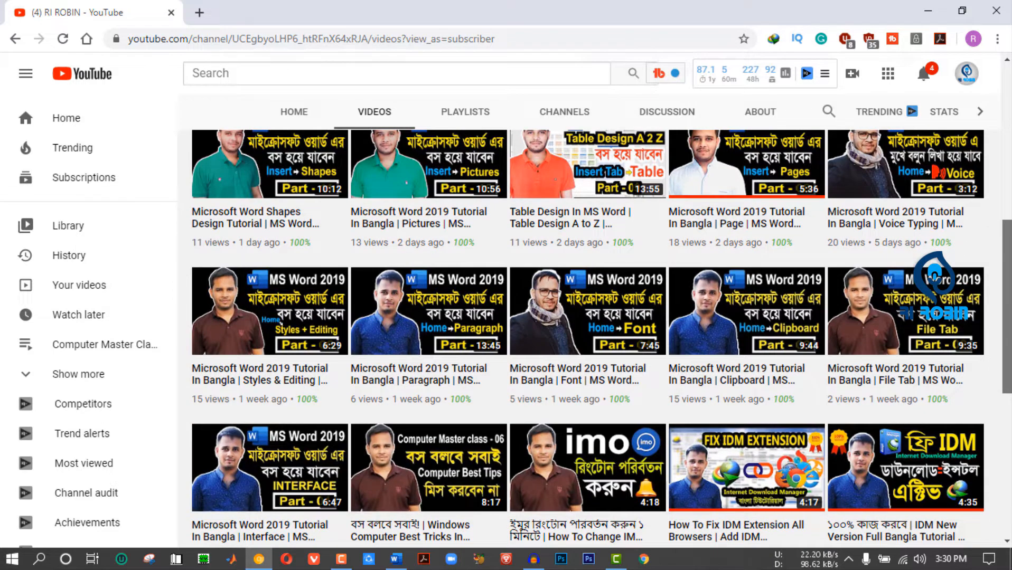
scroll(575, 279, down, 10)
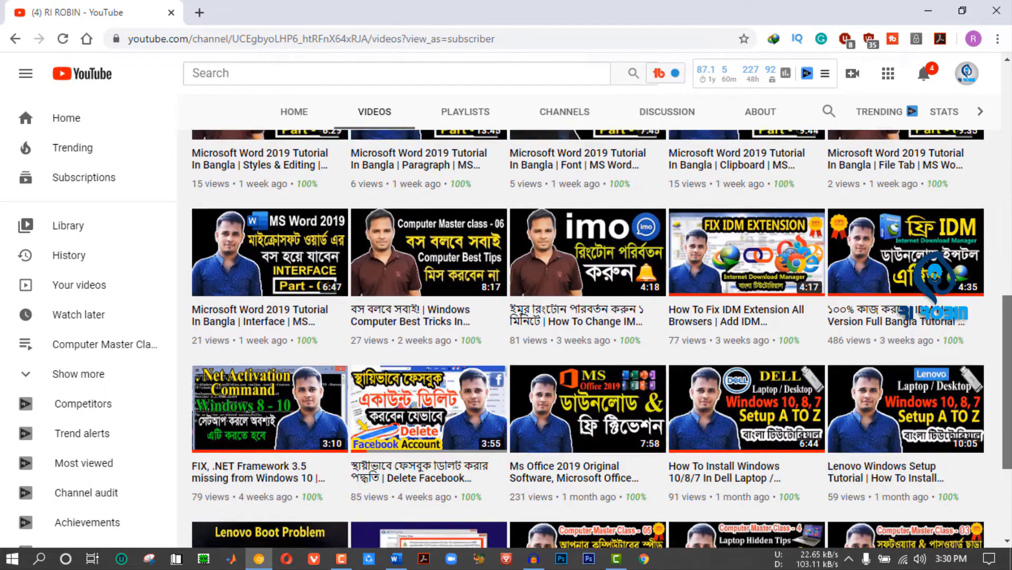
scroll(574, 278, up, 10)
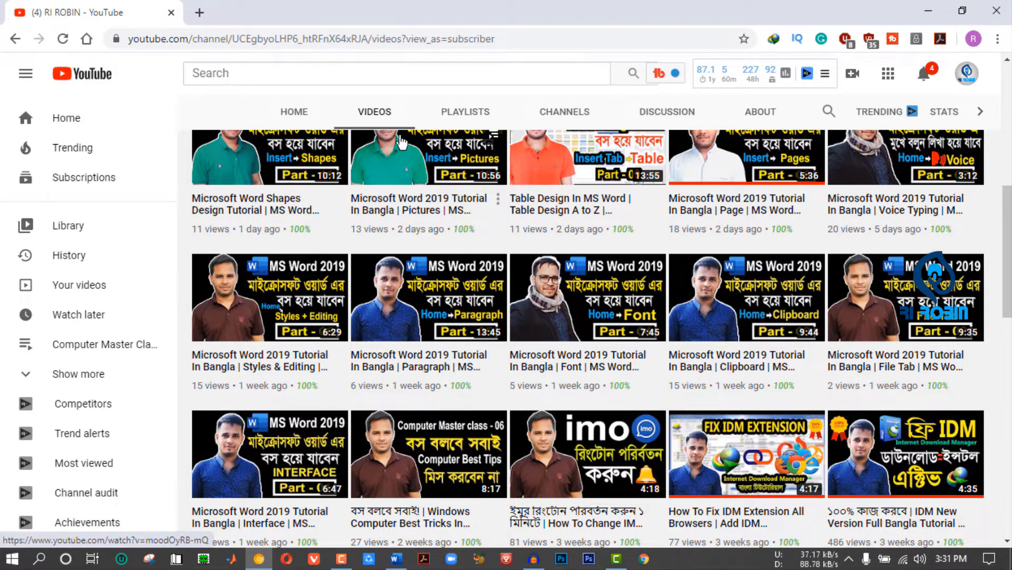
click(199, 14)
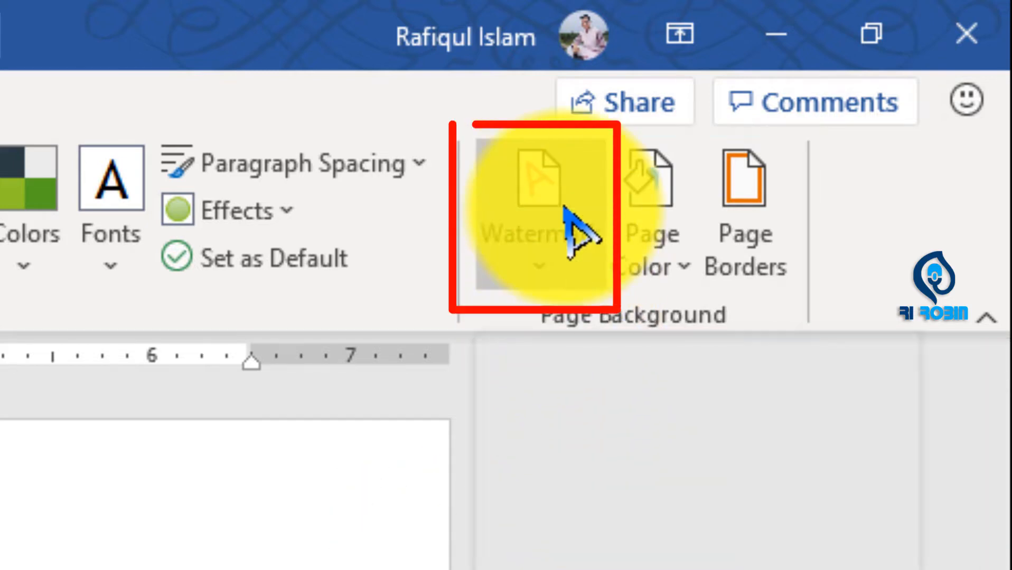
- Add the preset CONFIDENTIAL 1 diagonal watermark to the document and check it over the whole page
click(535, 275)
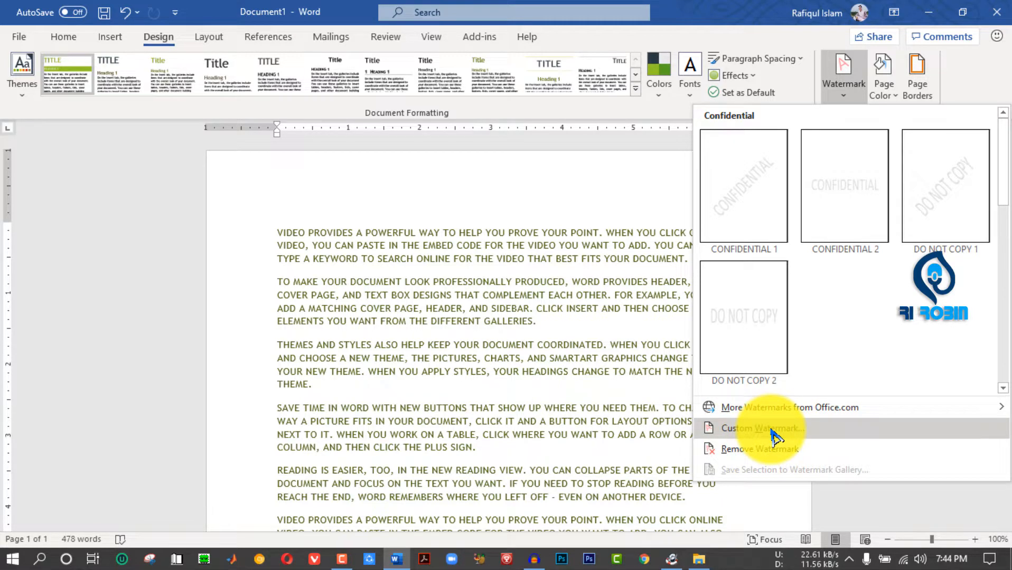
click(750, 206)
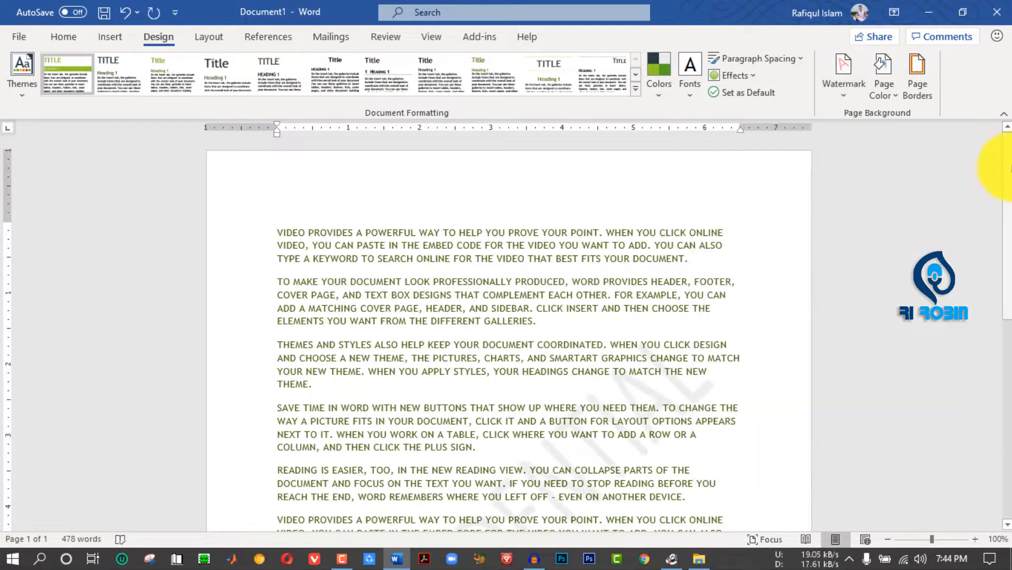
scroll(561, 169, down, 7)
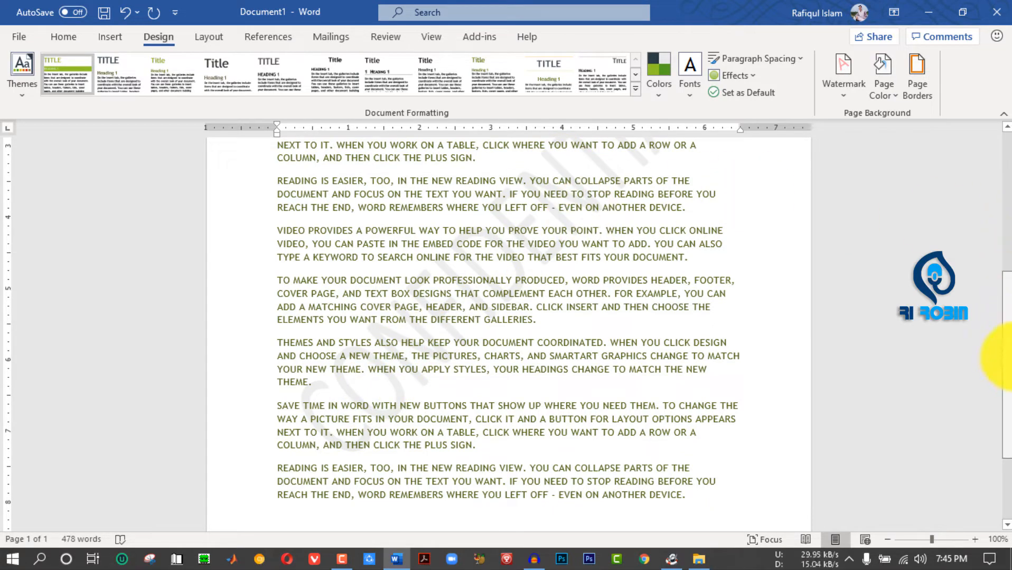
scroll(705, 253, up, 7)
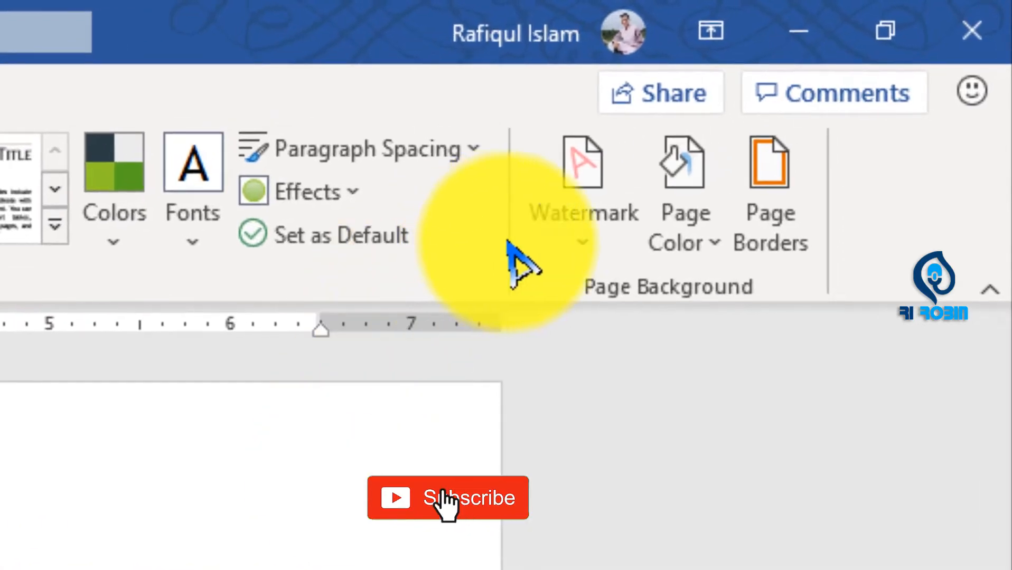
- Open the custom watermark settings and replace the text CONFIDENTIAL with the author's full name in capitals
click(844, 64)
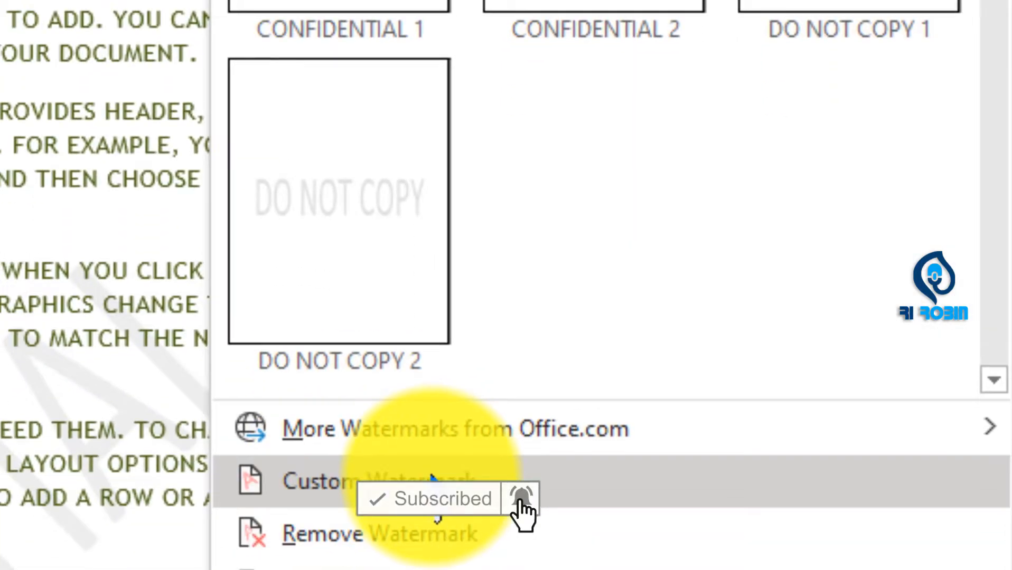
click(339, 482)
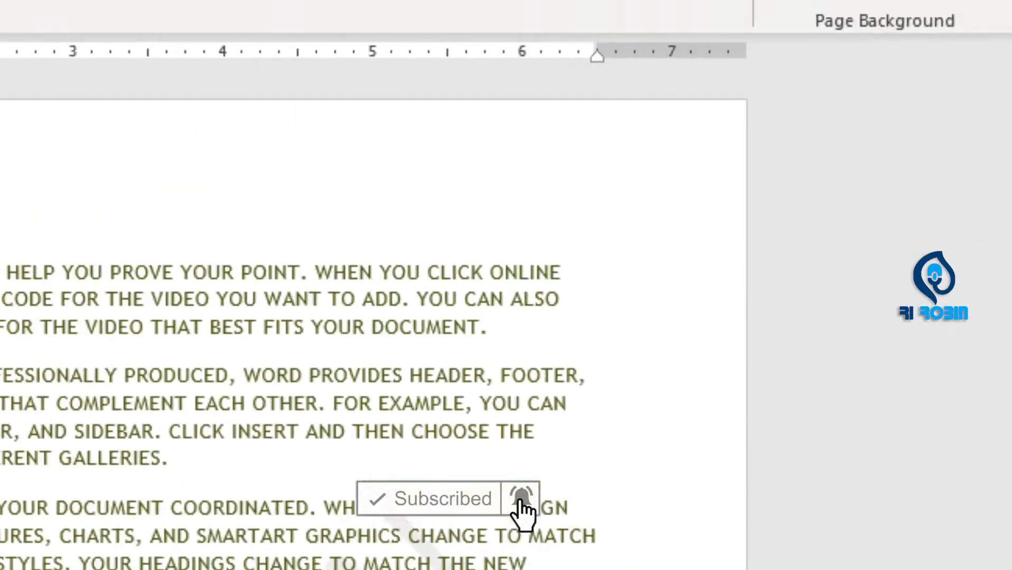
drag(524, 341, 276, 360)
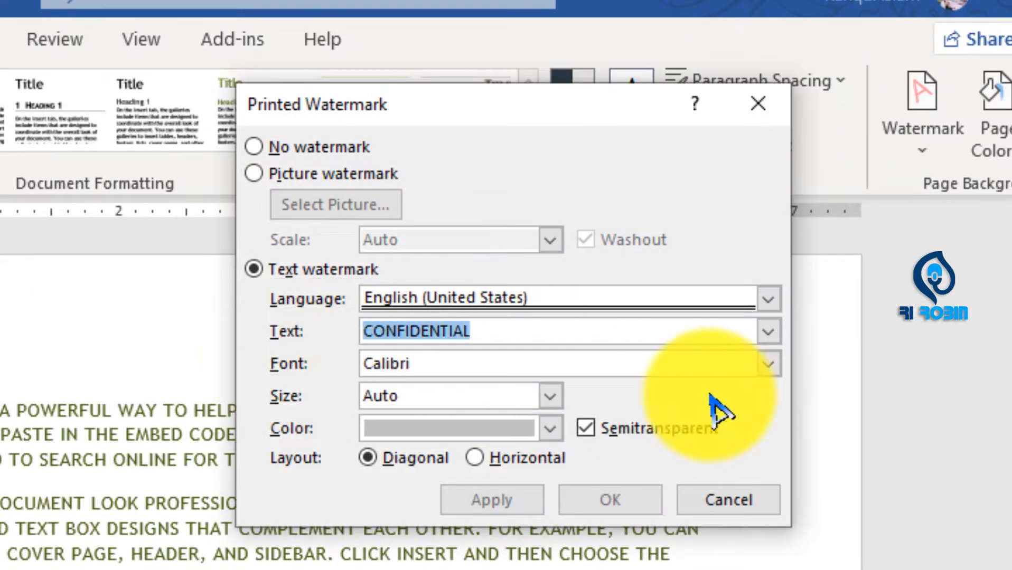
key(BackSpace)
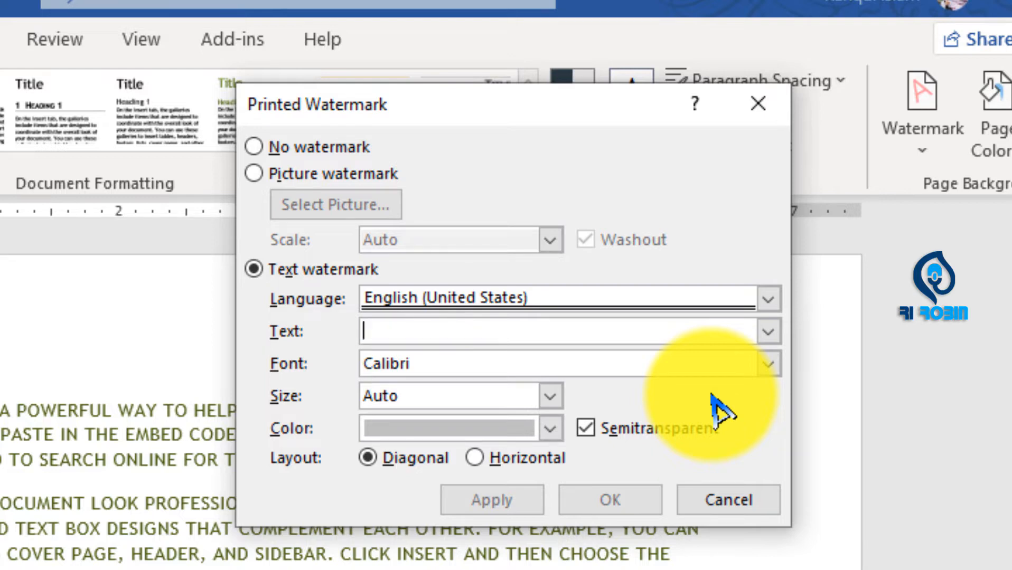
text(RAFIQUL ISLAM ROBIN)
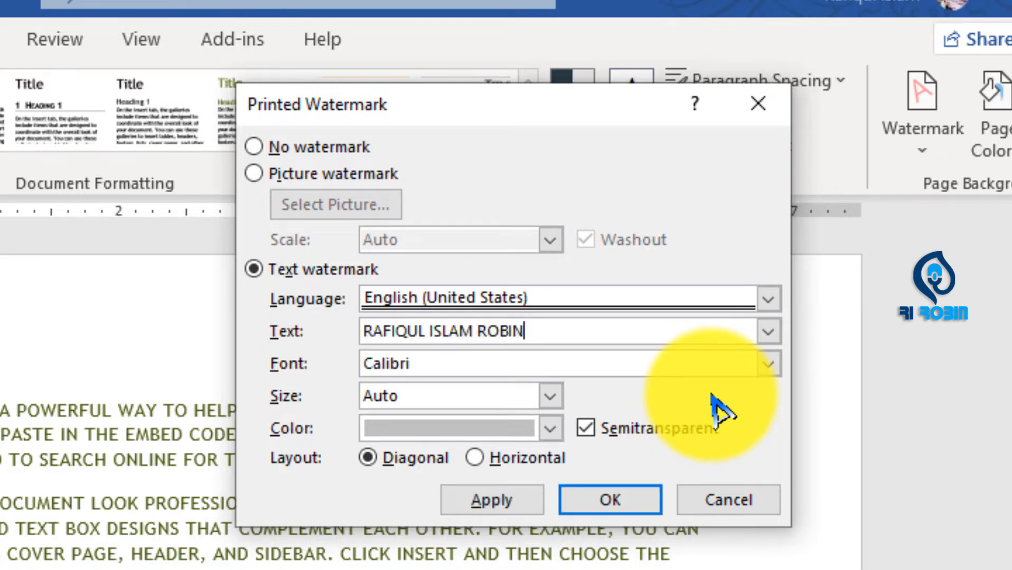
- Set the font of the watermark text to LipiJuiCon
click(761, 367)
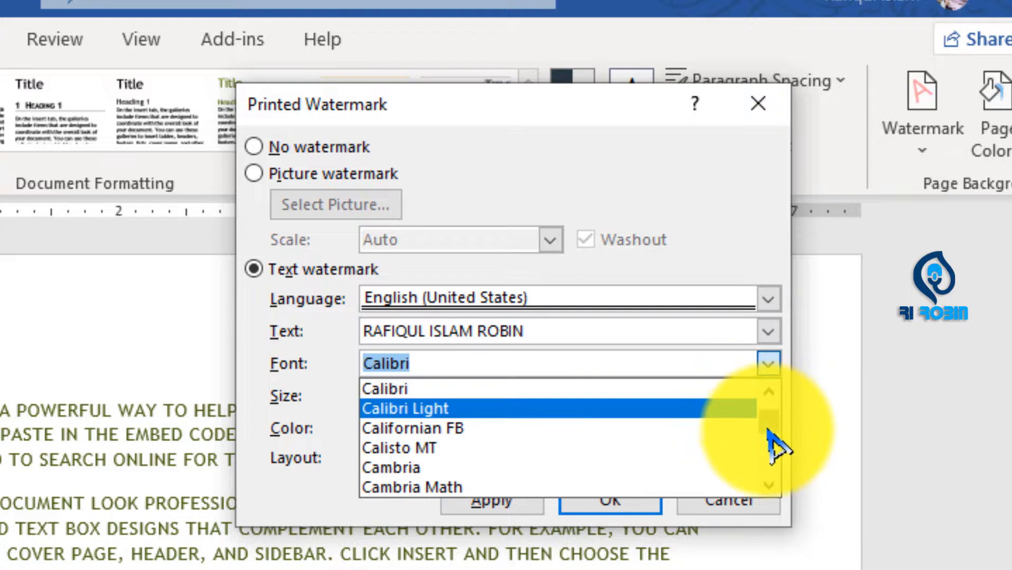
drag(768, 428, 766, 447)
click(531, 446)
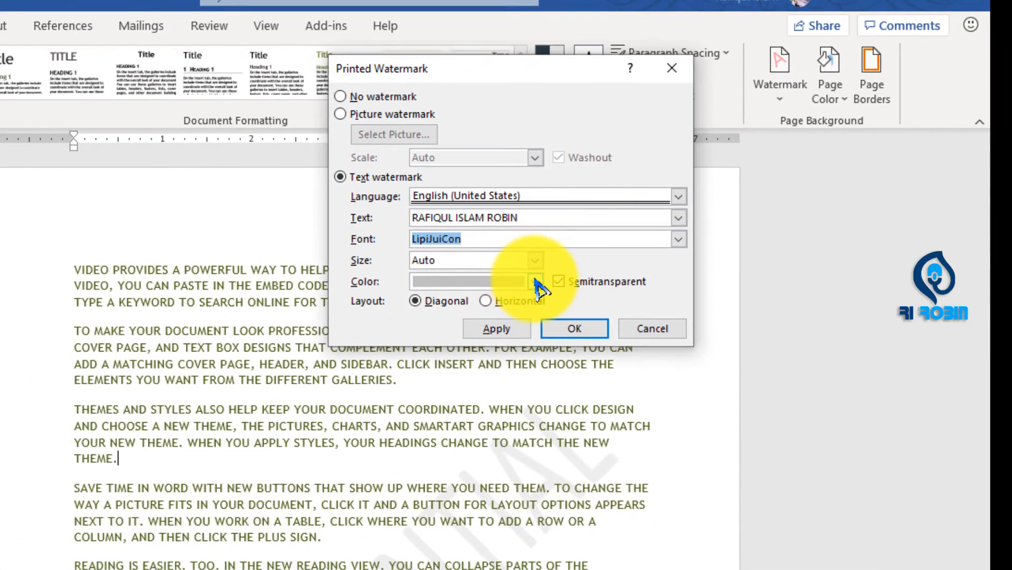
- Set the watermark text's color to standard red and apply the custom watermark to the document
click(536, 281)
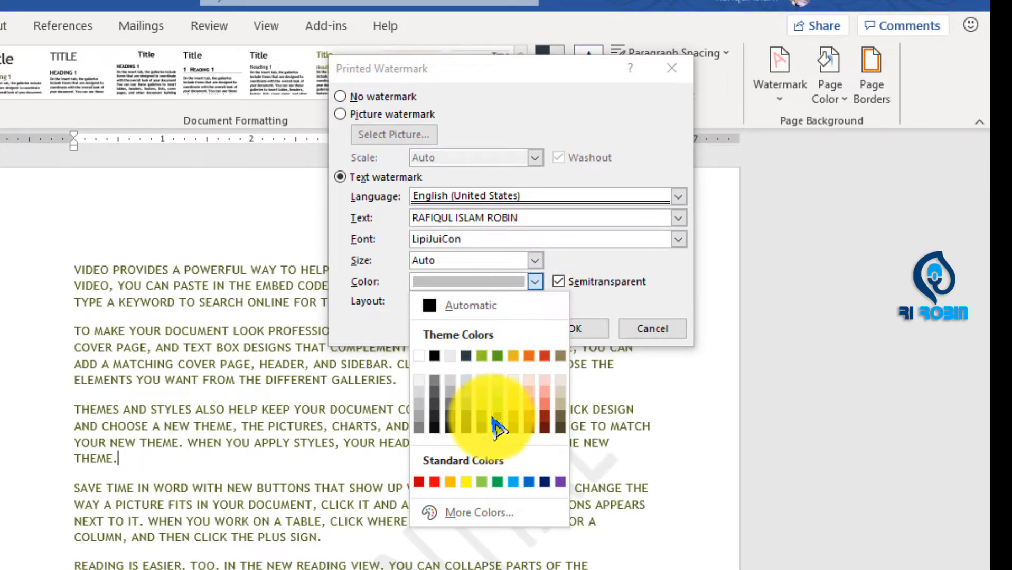
click(434, 482)
click(499, 329)
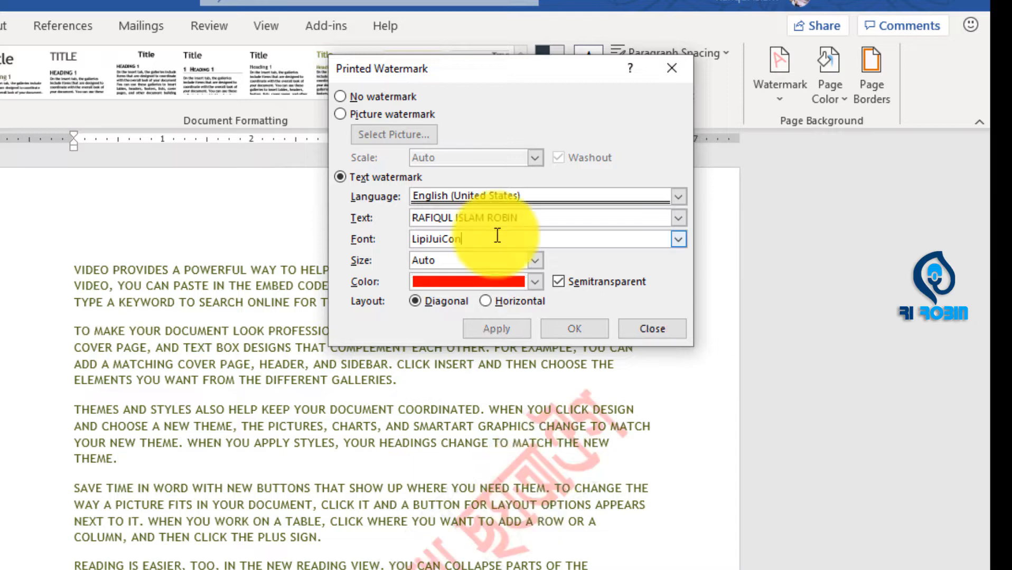
- Change the watermark's font to Abadi, apply it and close the watermark settings
click(678, 239)
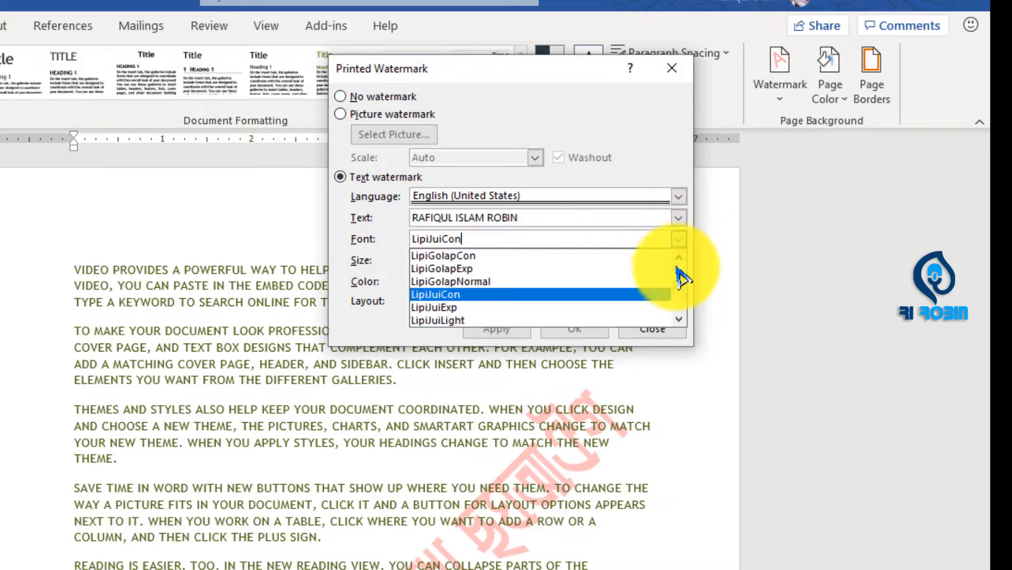
drag(679, 290, 681, 268)
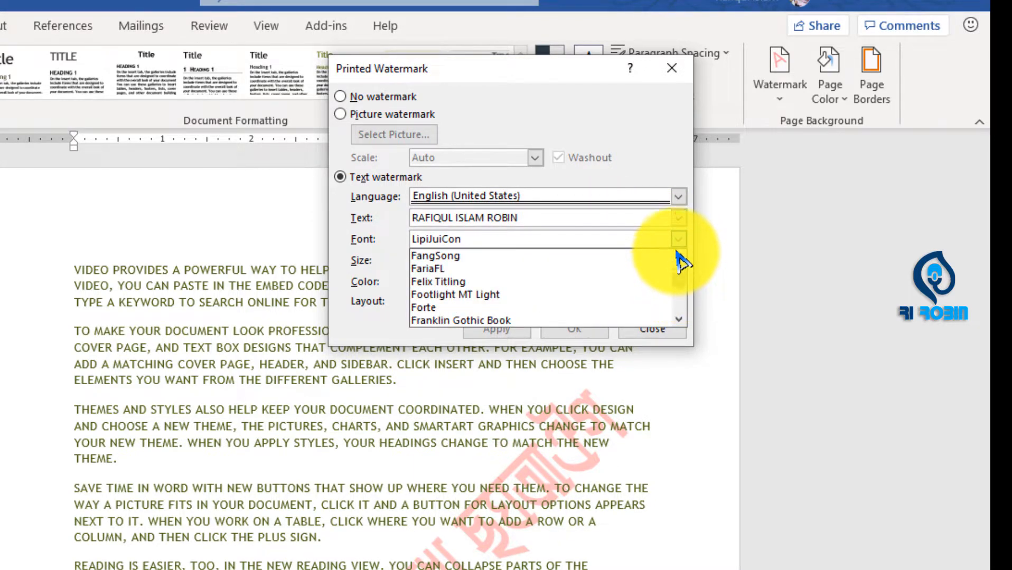
click(679, 261)
click(680, 262)
click(680, 263)
click(680, 263)
click(680, 263)
click(680, 264)
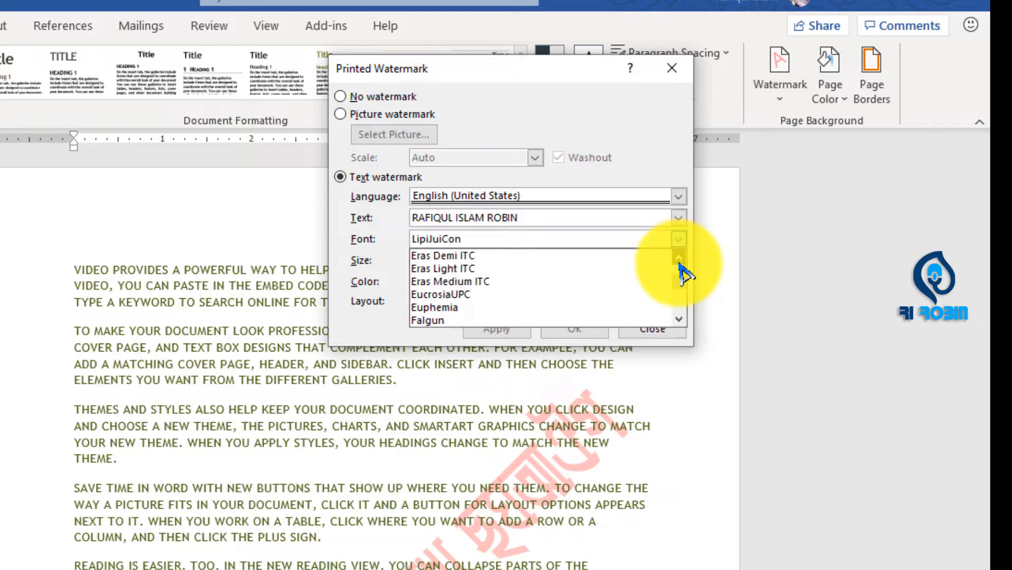
drag(680, 273, 679, 260)
click(484, 256)
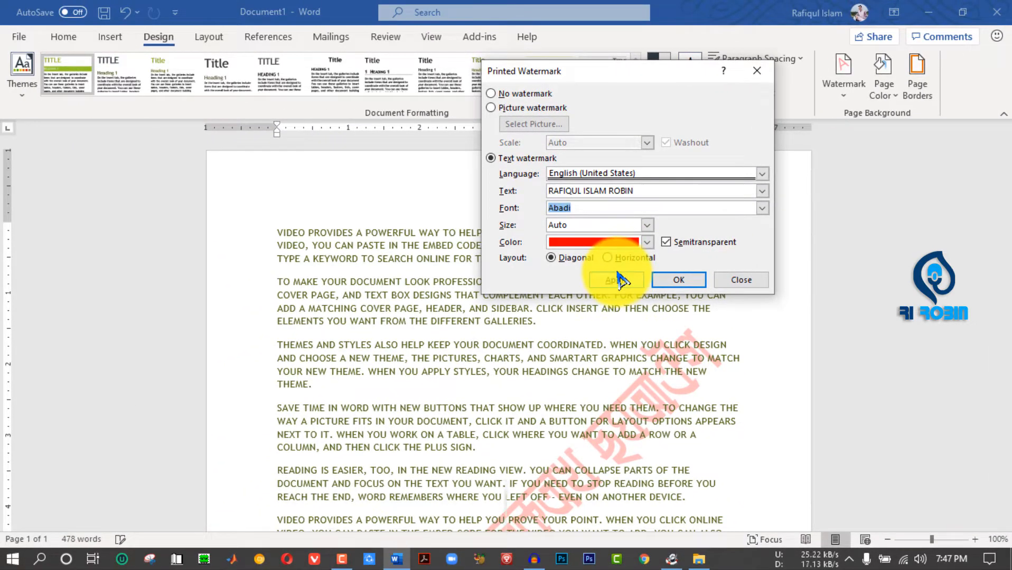
click(617, 280)
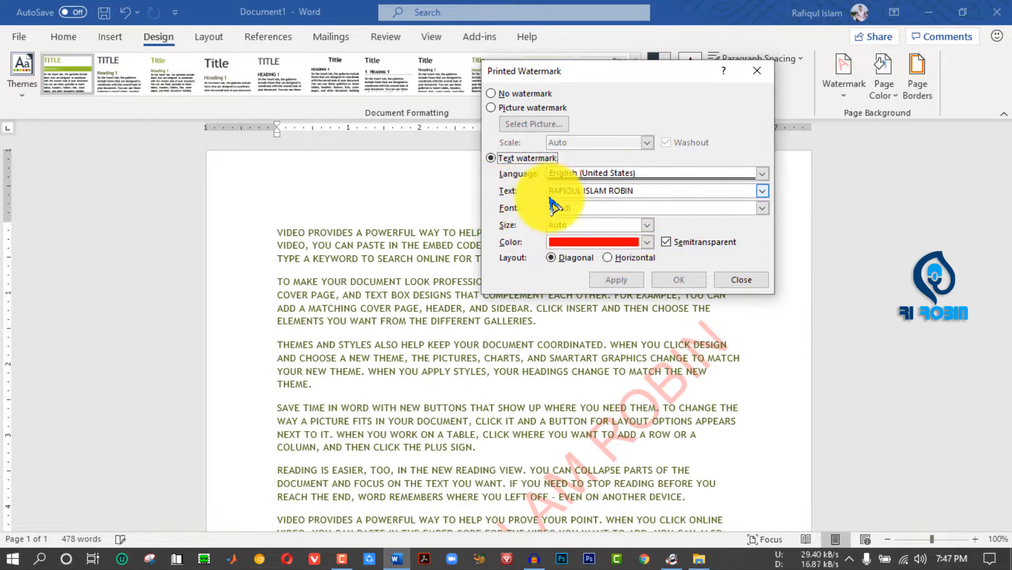
click(647, 243)
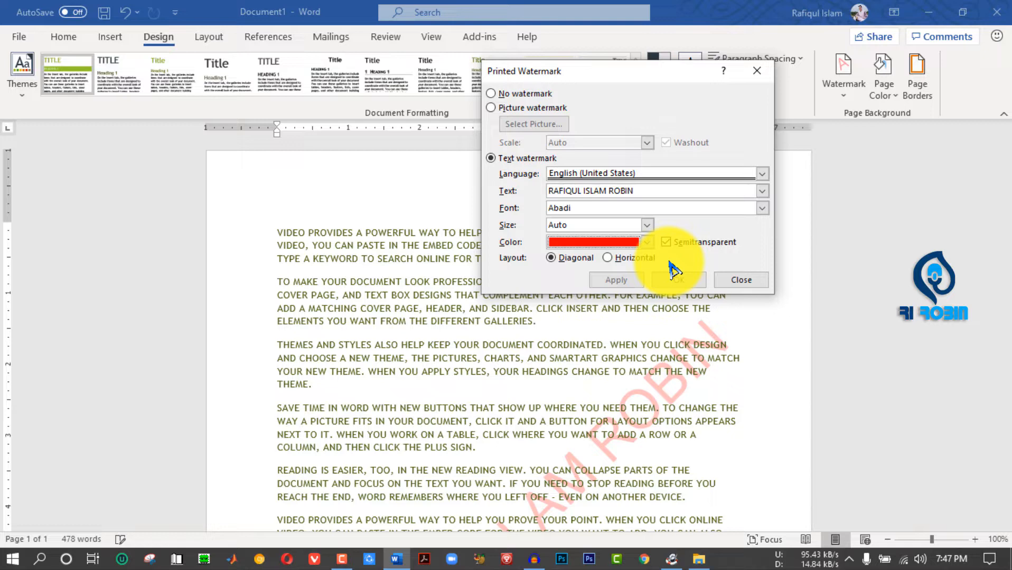
drag(631, 72, 715, 94)
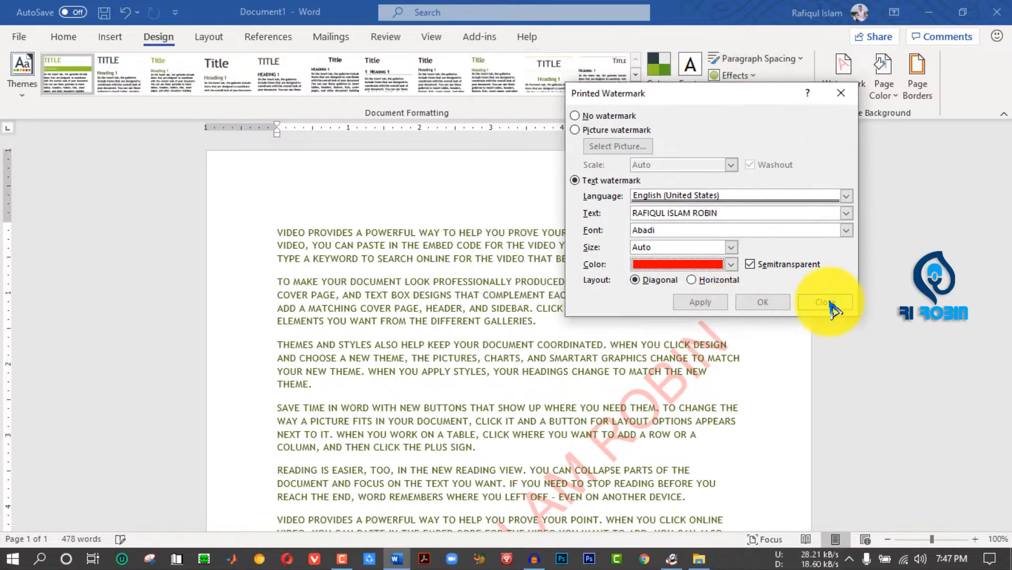
click(831, 305)
- Reopen the custom watermark settings, turn off Semitransparent for the red text watermark and confirm
scroll(993, 172, down, 3)
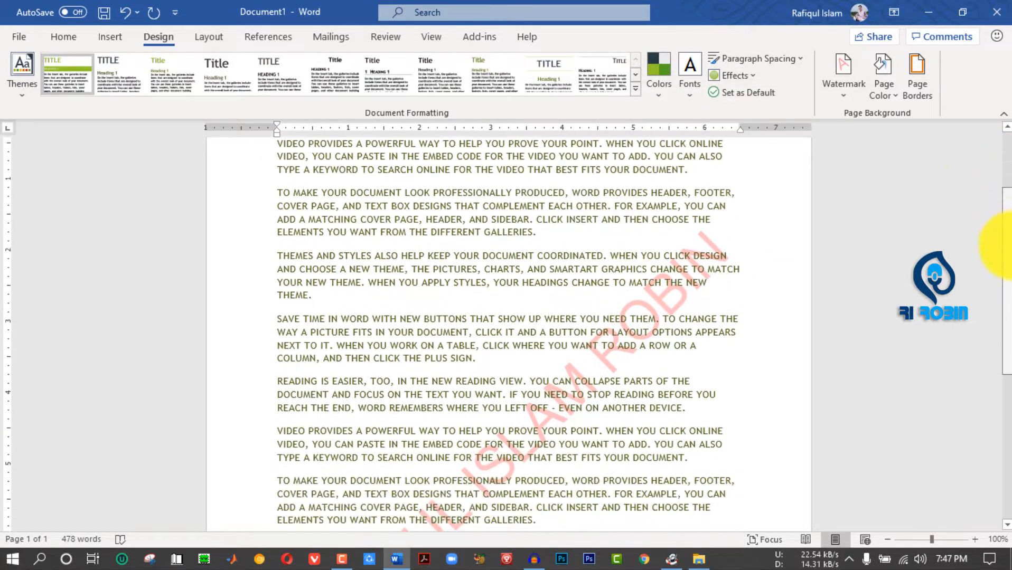
scroll(999, 174, up, 1)
scroll(1003, 171, down, 6)
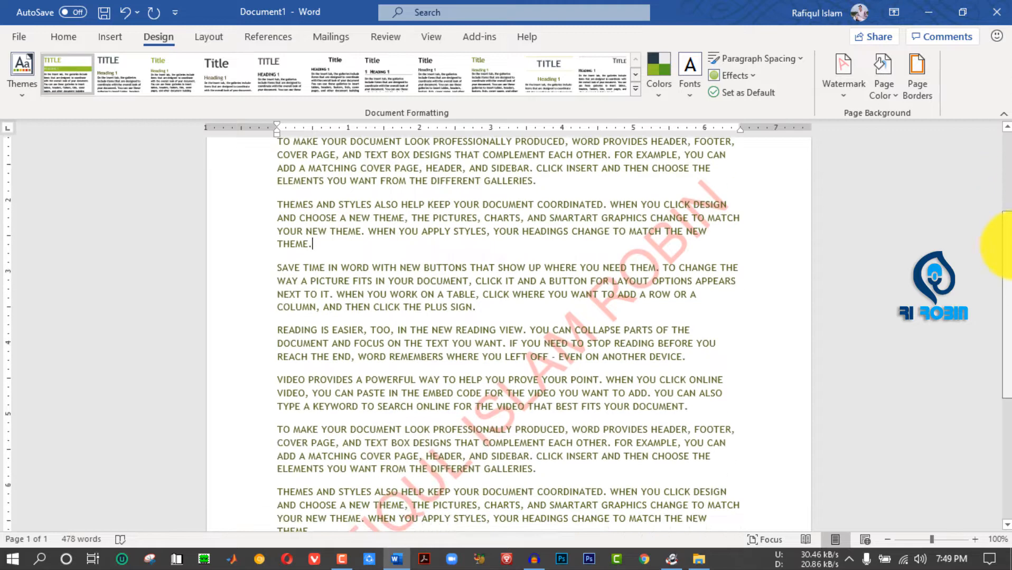
scroll(1003, 222, down, 3)
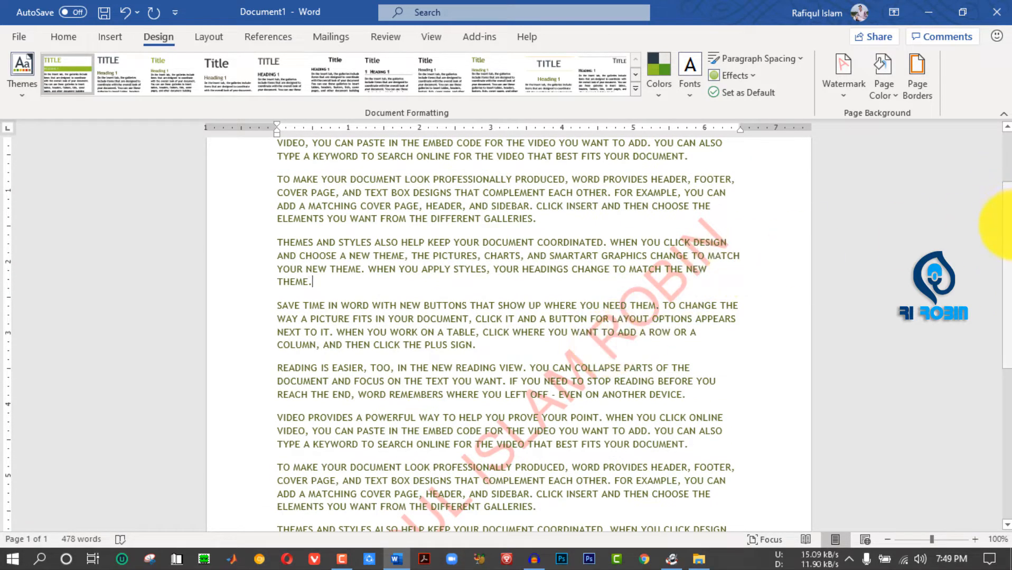
scroll(1003, 224, up, 3)
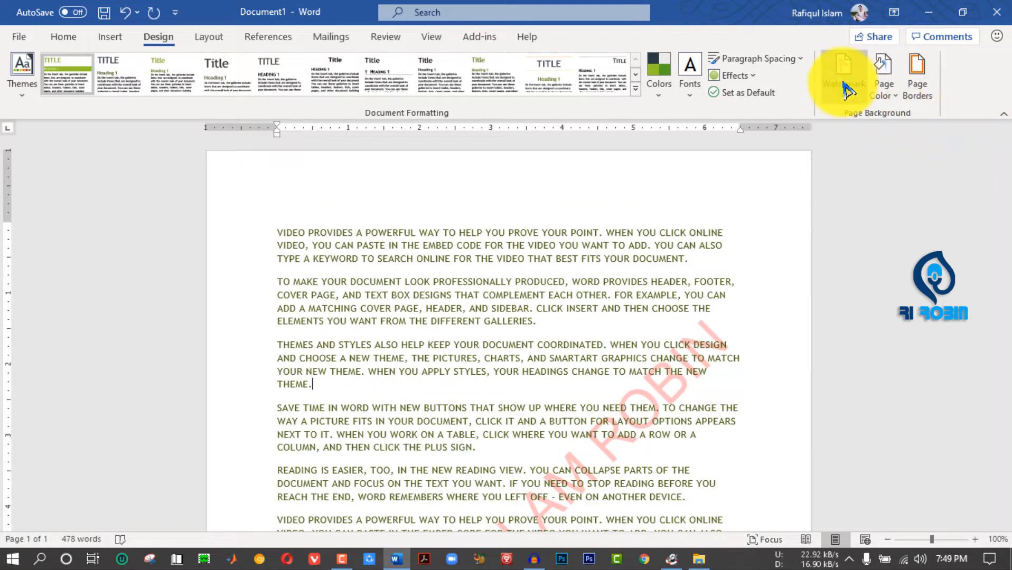
click(846, 95)
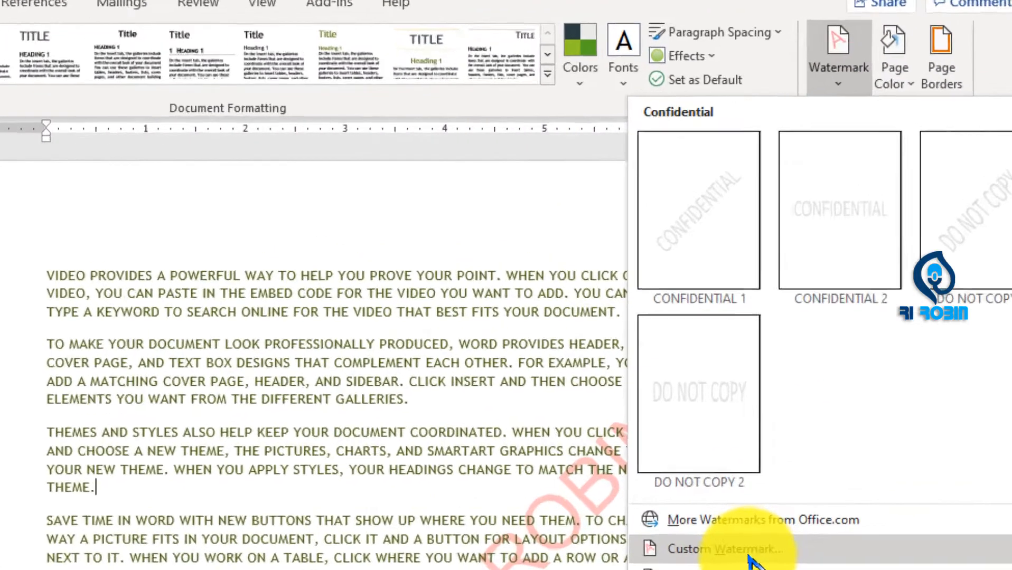
click(751, 559)
click(705, 320)
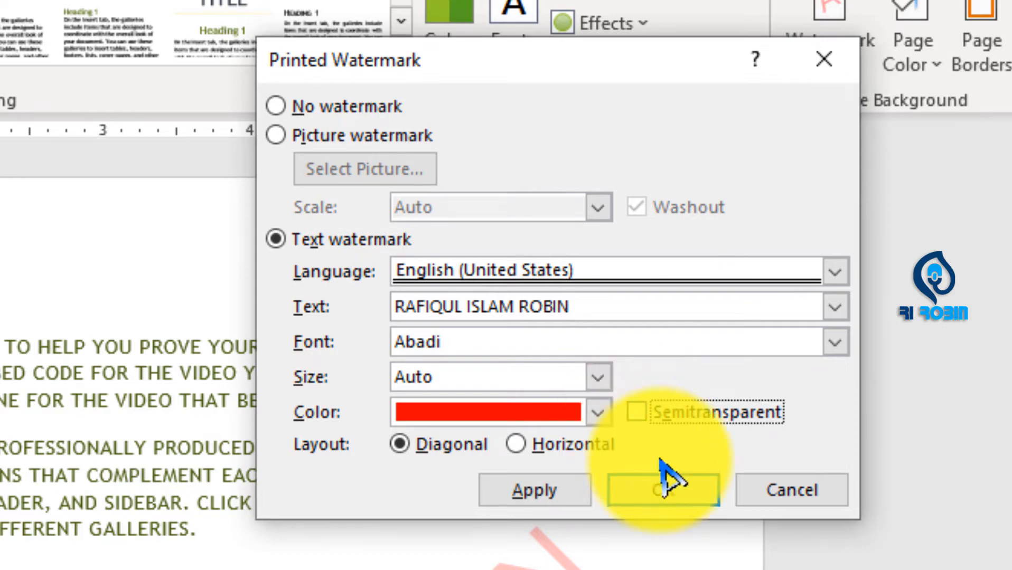
click(666, 490)
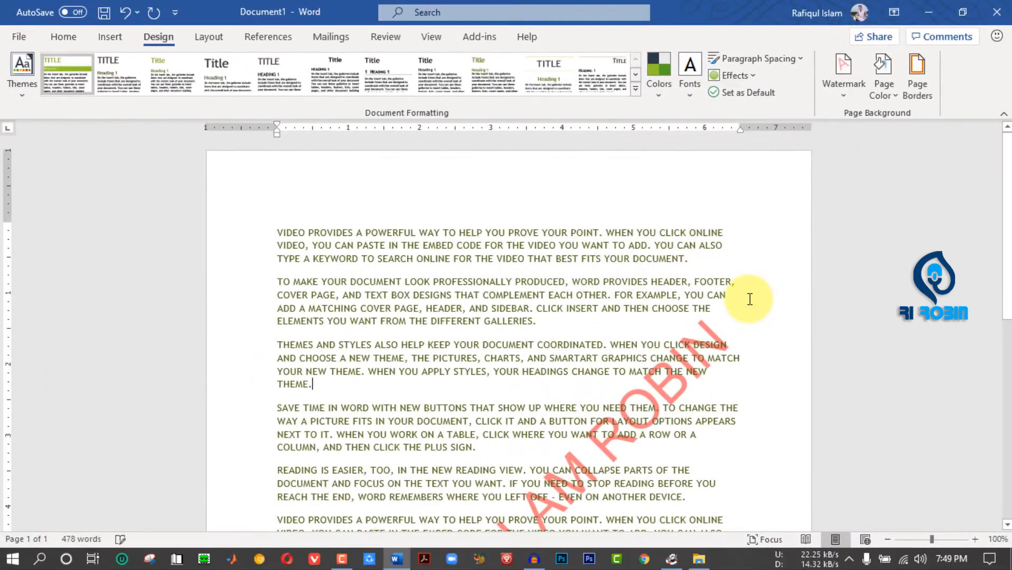
- Open the page header for editing and select the diagonal red text watermark
scroll(797, 280, down, 5)
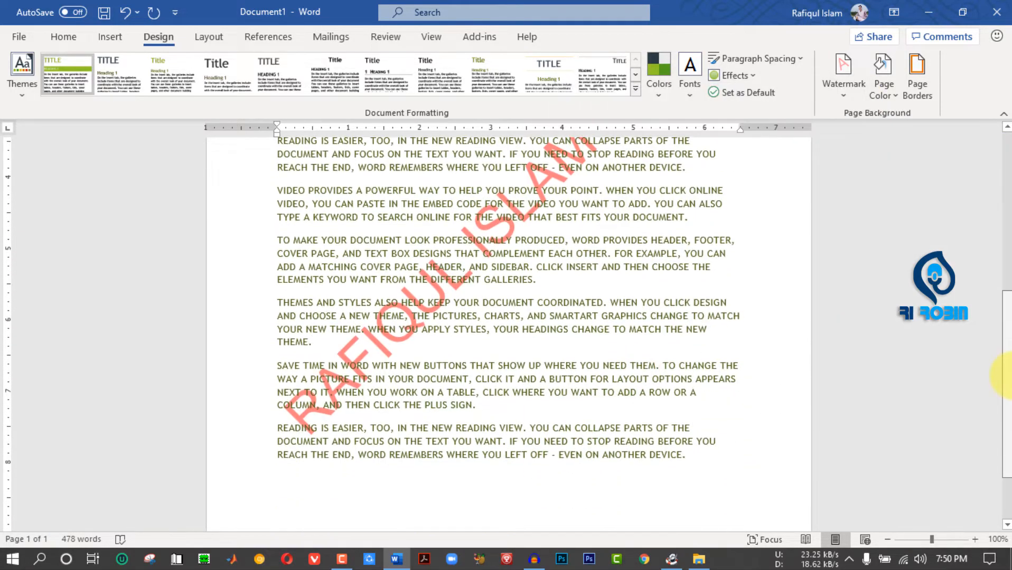
drag(1010, 376, 1007, 185)
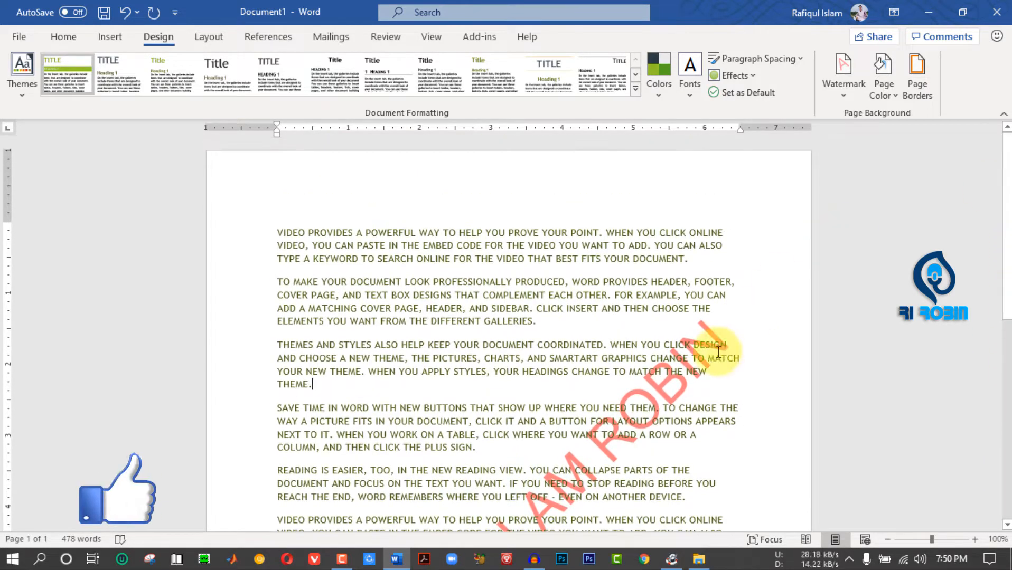
click(566, 176)
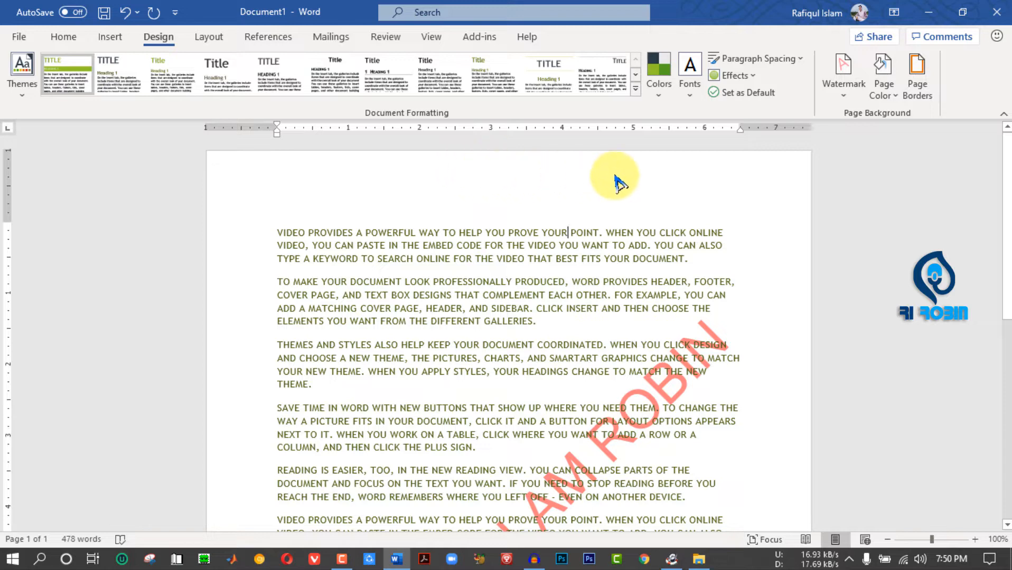
double_click(559, 182)
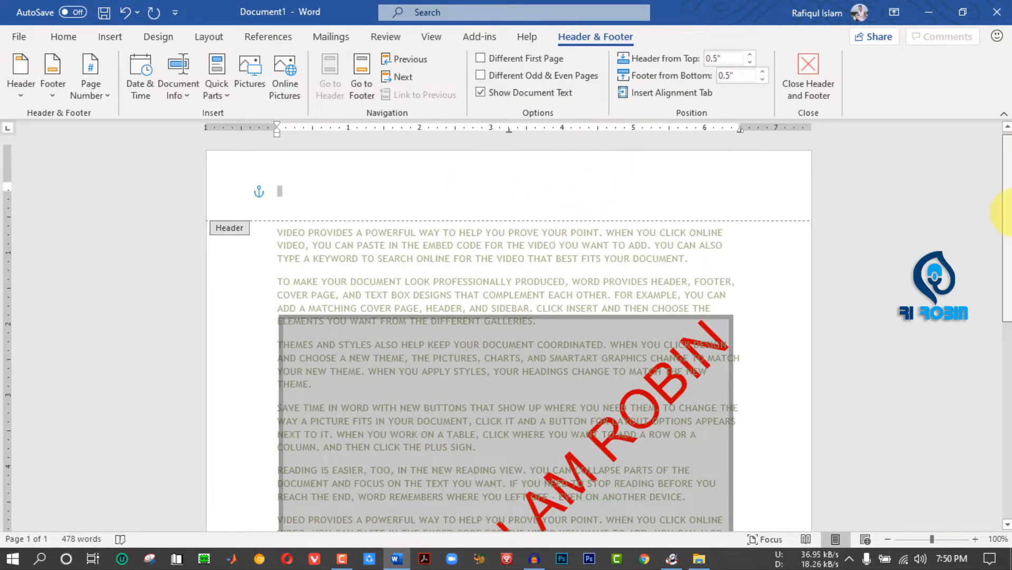
scroll(999, 227, down, 5)
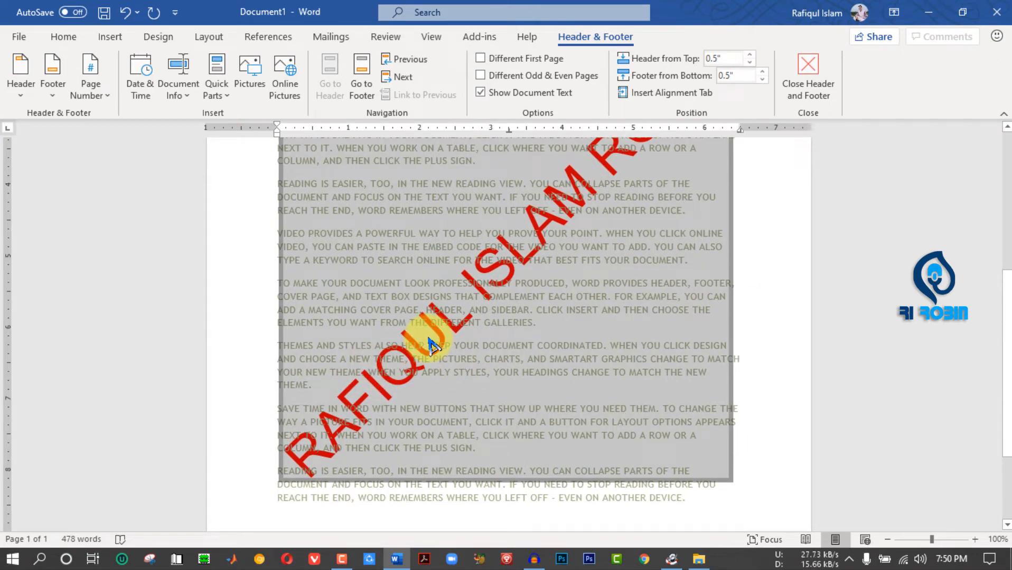
click(366, 430)
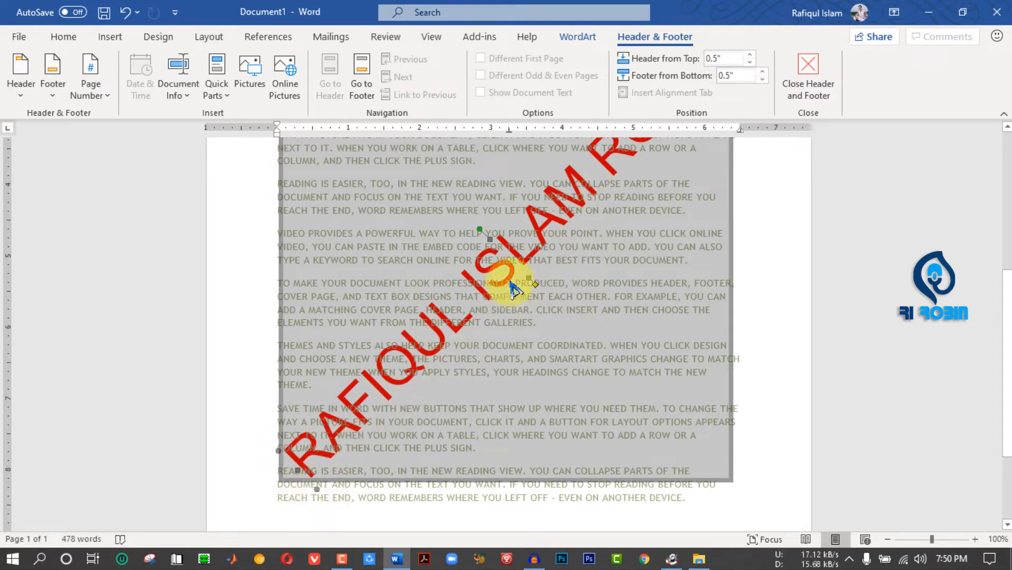
- Shrink the red text watermark, reposition it over the body text, and return to the document body
scroll(1005, 345, up, 4)
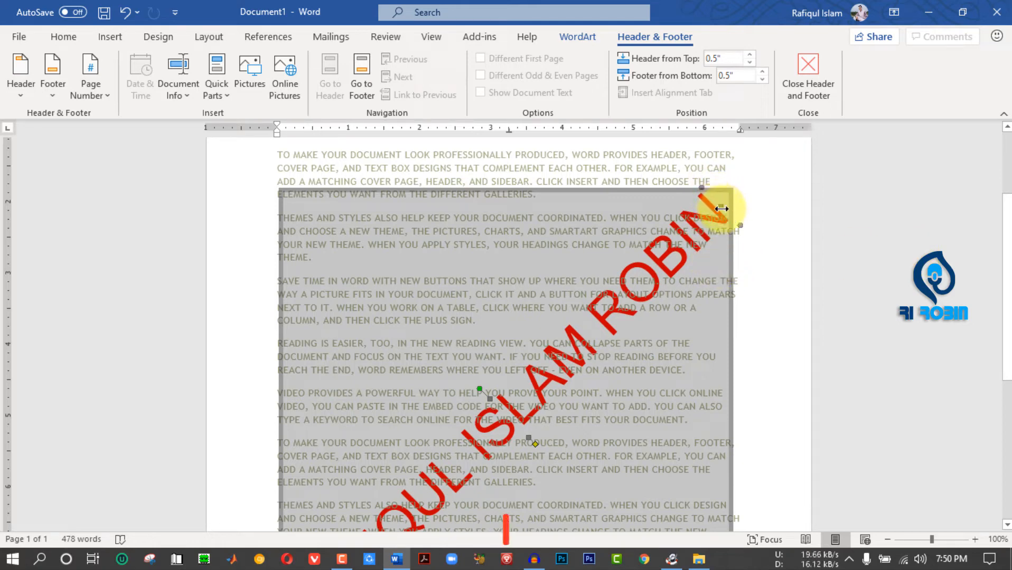
drag(722, 209, 549, 430)
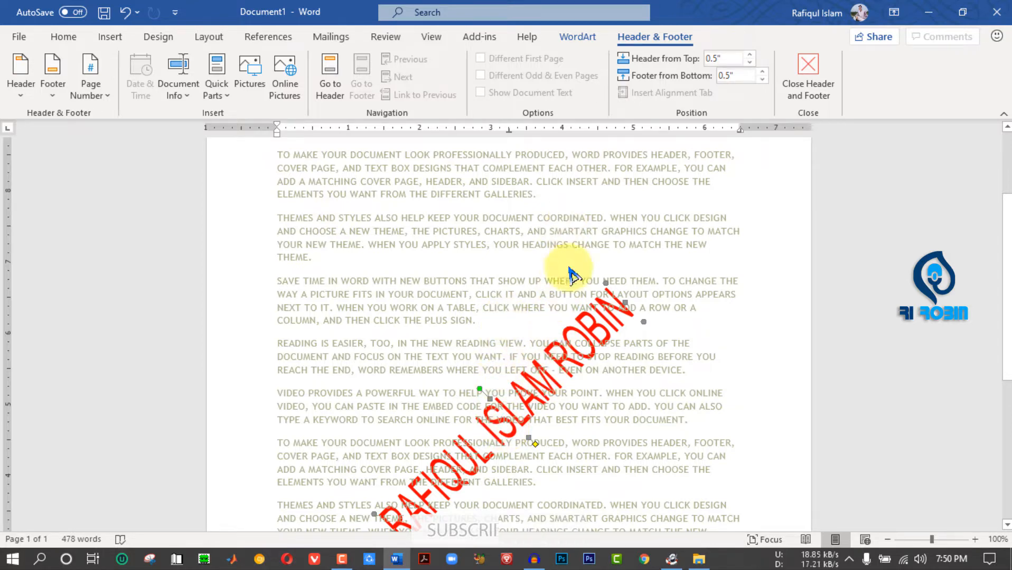
drag(556, 364, 581, 422)
drag(1007, 264, 1007, 321)
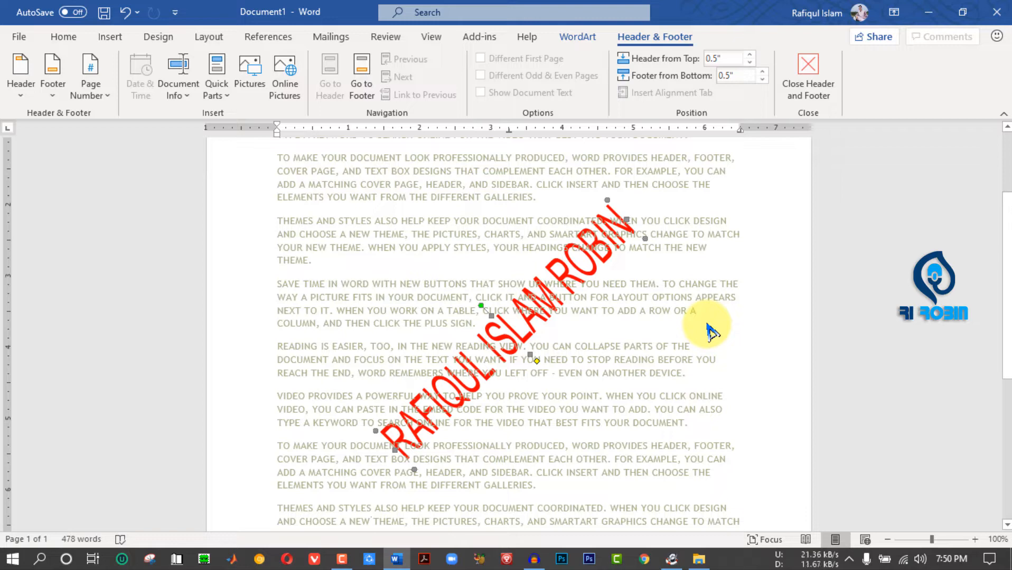
triple_click(747, 335)
click(748, 334)
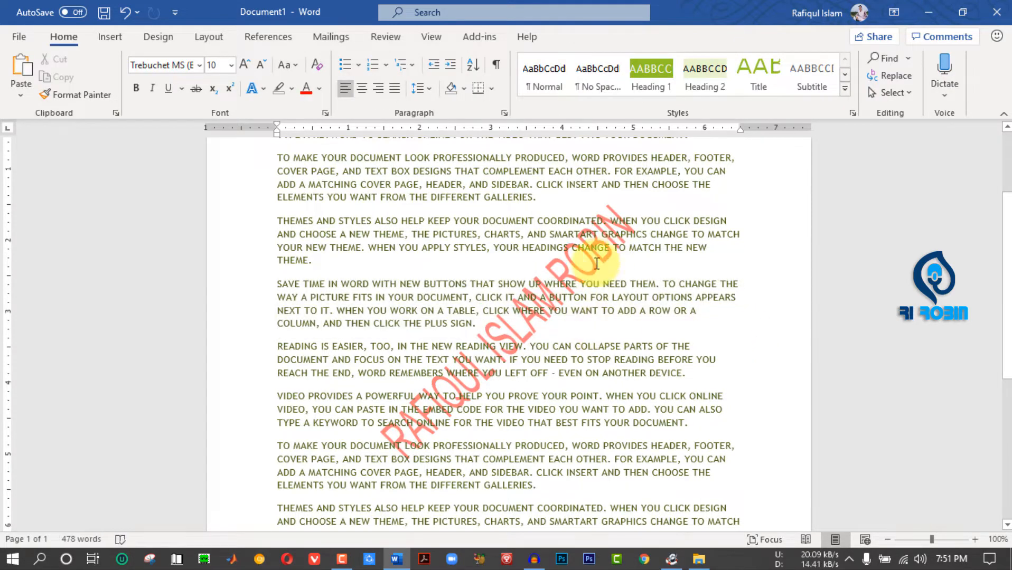
- Remove the red text watermark from the document
scroll(543, 352, up, 3)
click(159, 37)
click(837, 95)
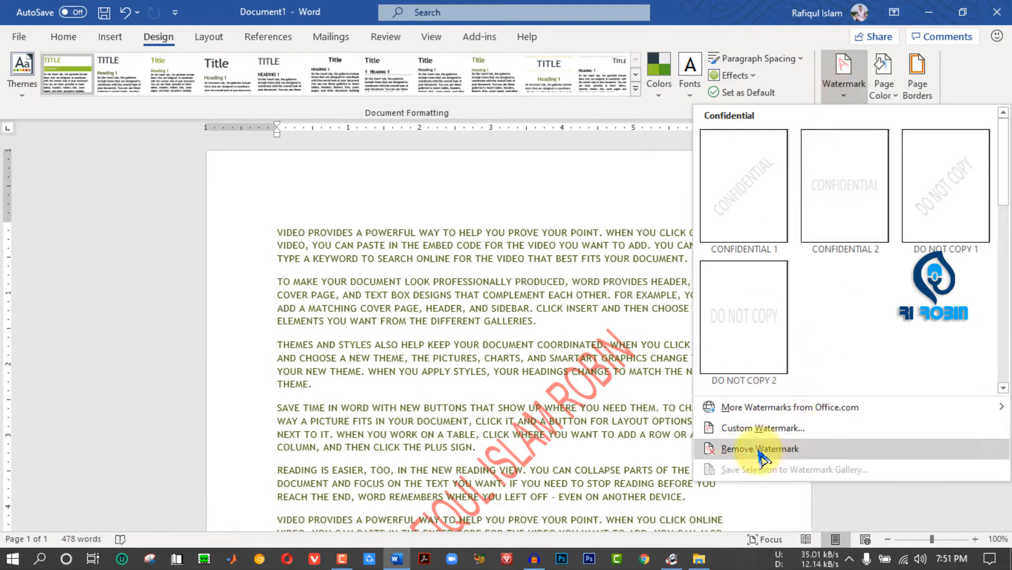
click(742, 450)
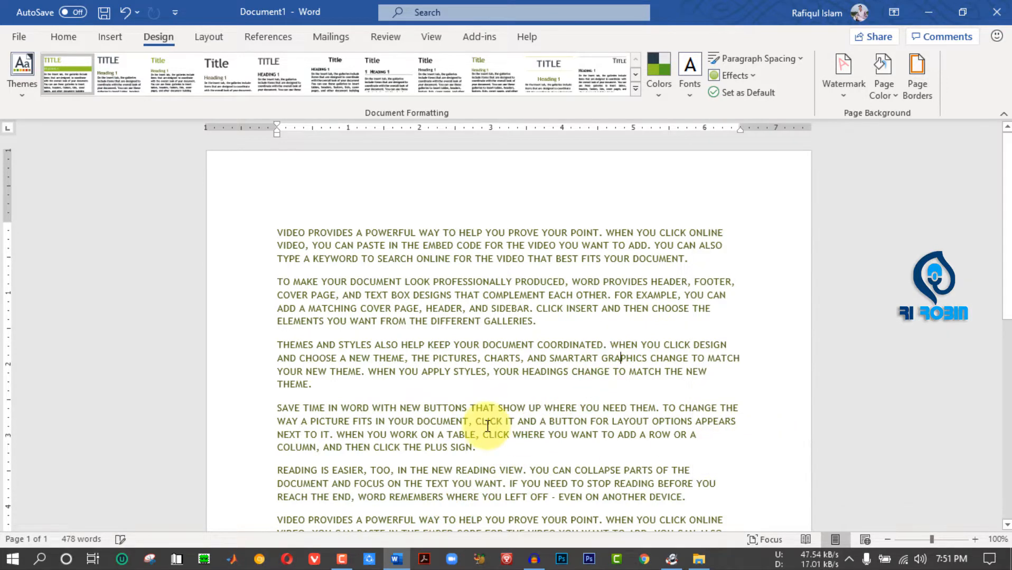
- Open the custom watermark settings, choose Picture watermark, and start selecting a picture from the computer in offline mode
click(848, 95)
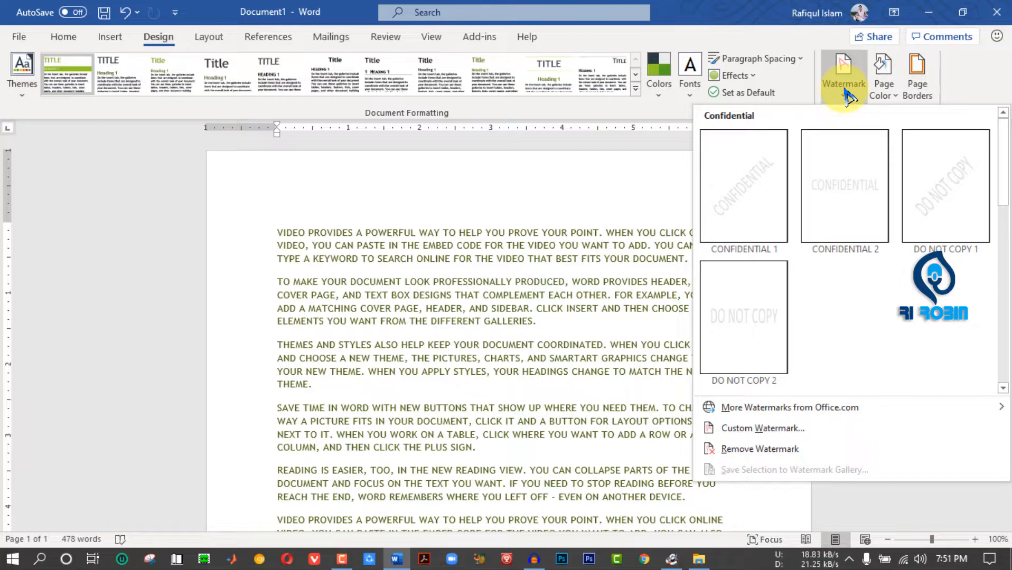
click(752, 434)
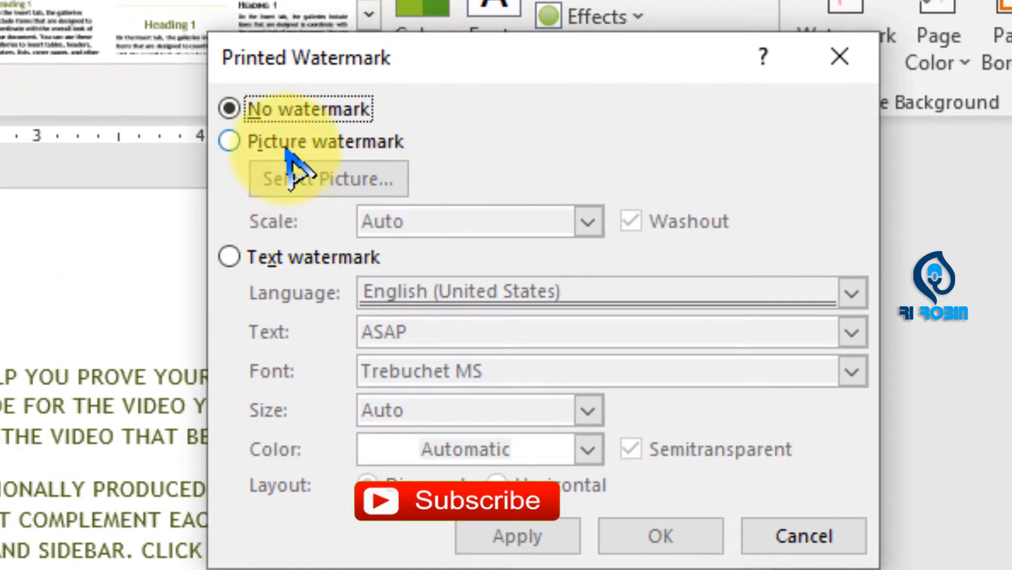
click(288, 150)
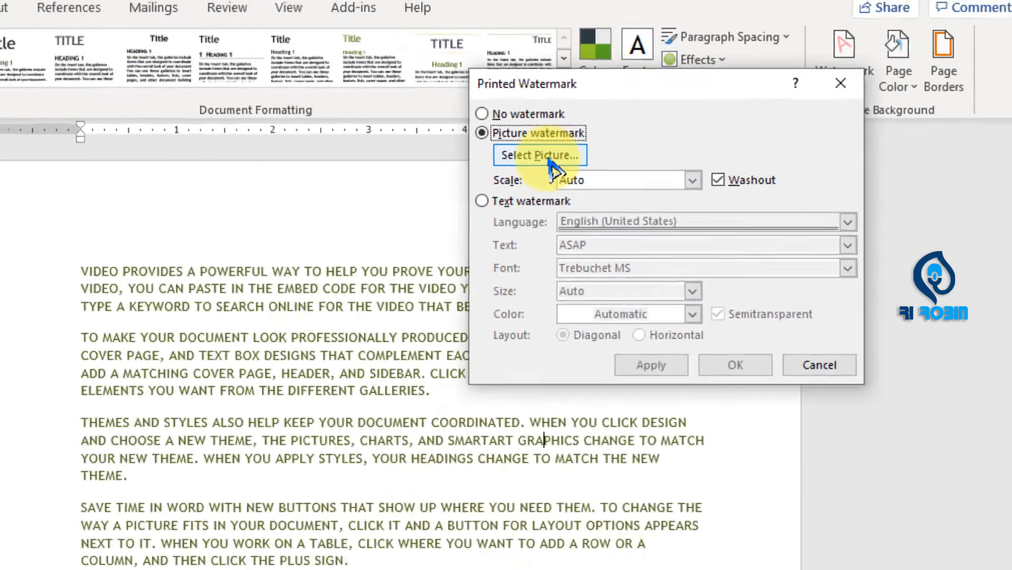
click(342, 182)
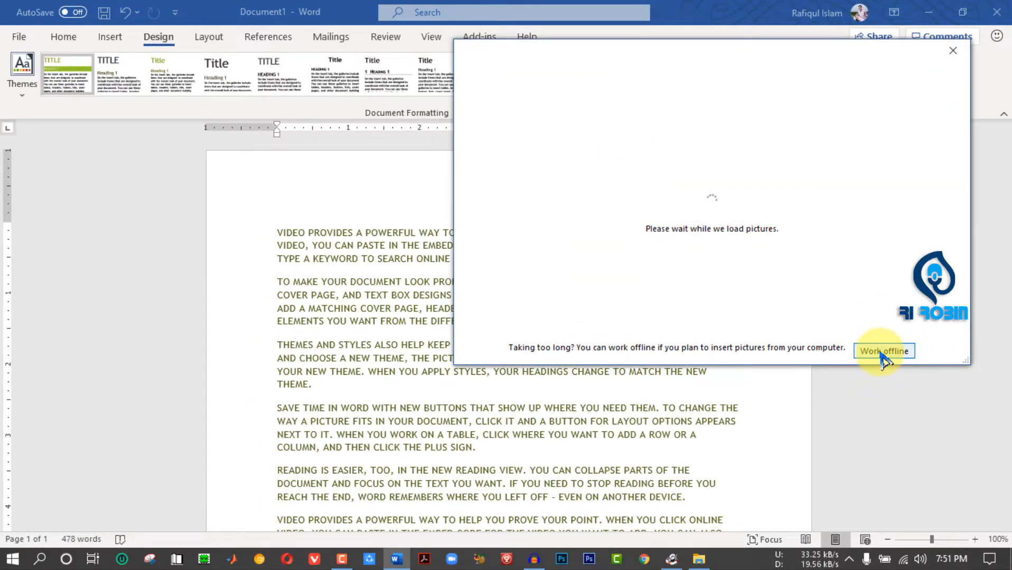
click(883, 351)
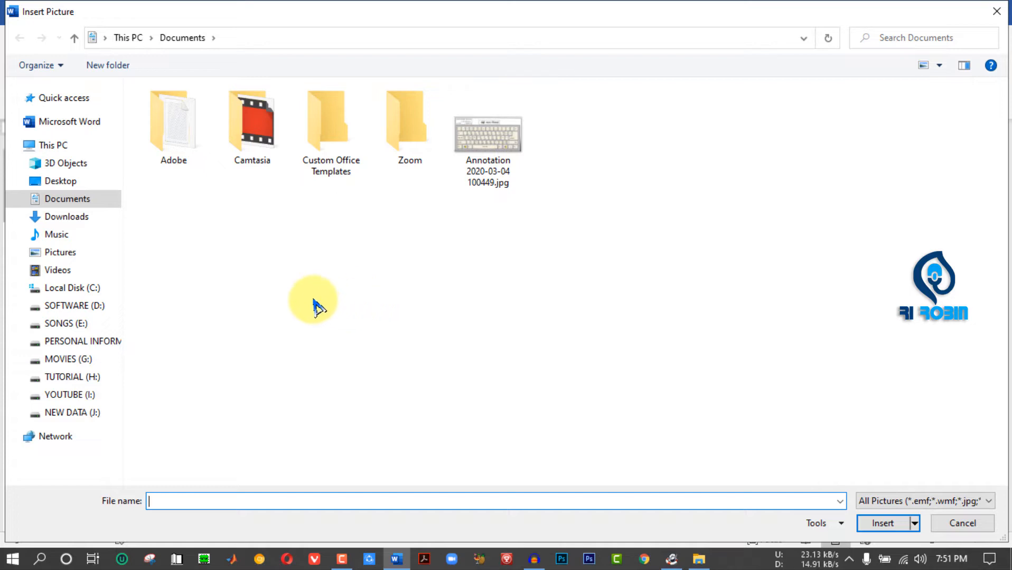
- Choose png file.png from the Picture folder on the YOUTUBE (I:) drive as the watermark picture
click(79, 394)
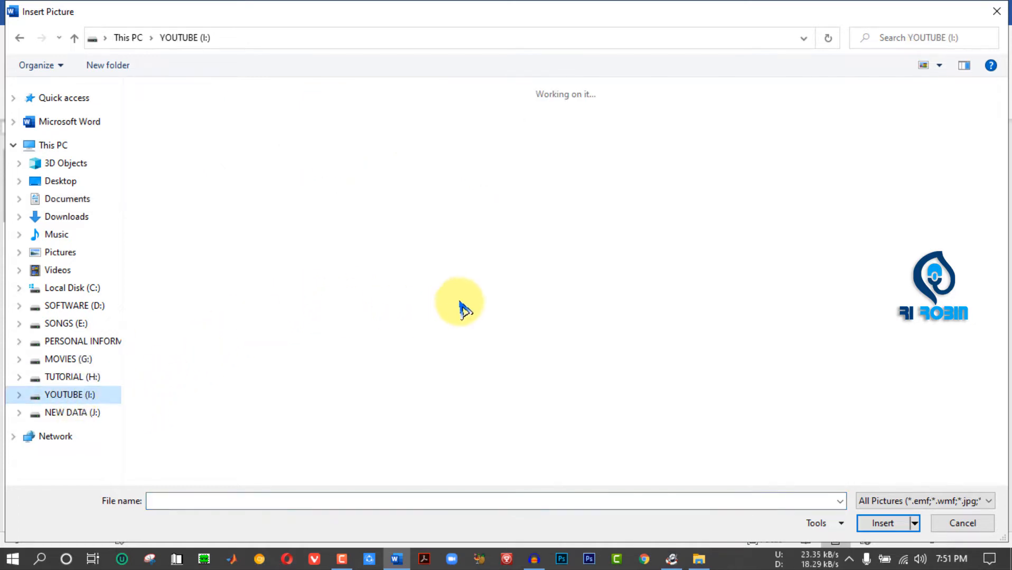
click(443, 238)
double_click(443, 237)
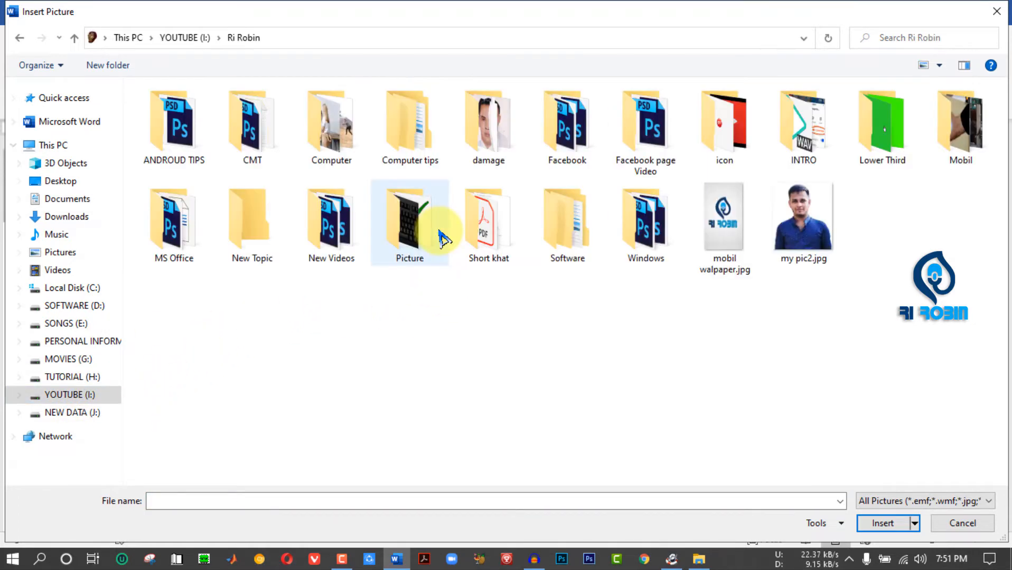
key(Return)
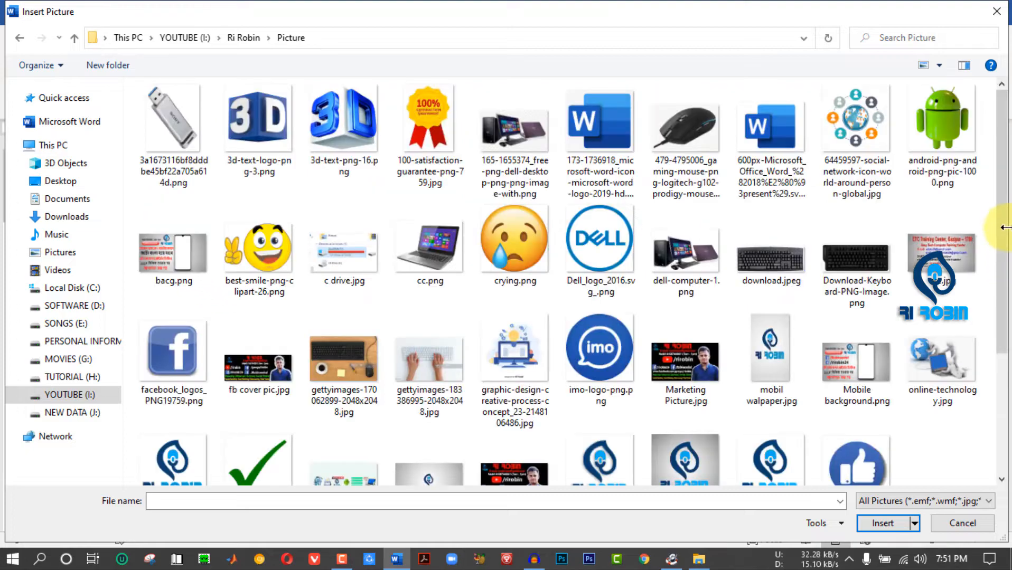
scroll(998, 288, down, 3)
double_click(177, 343)
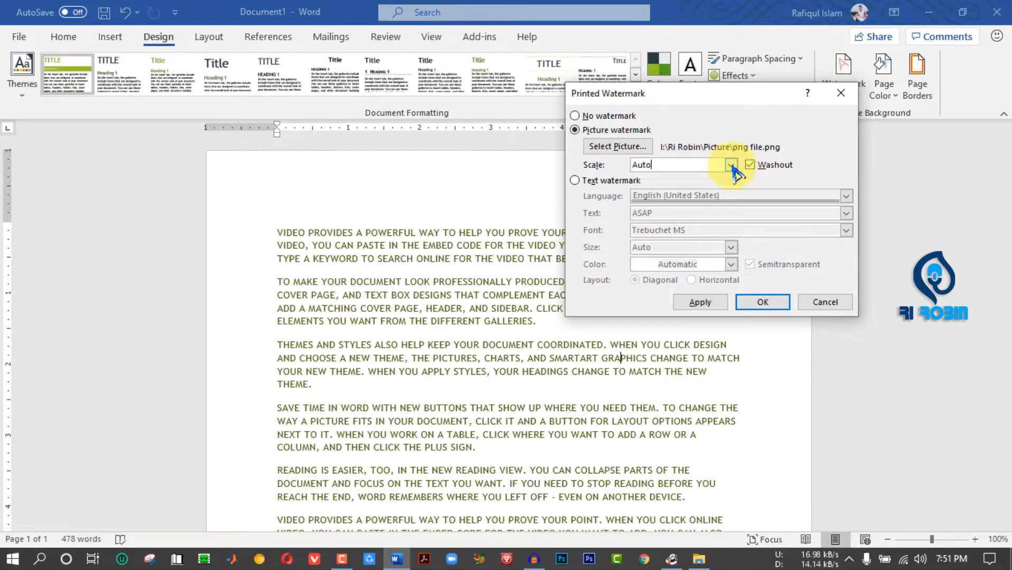
- Keep the picture watermark's scale at Auto, turn off Washout, and apply it to the document
click(731, 165)
click(733, 168)
click(698, 302)
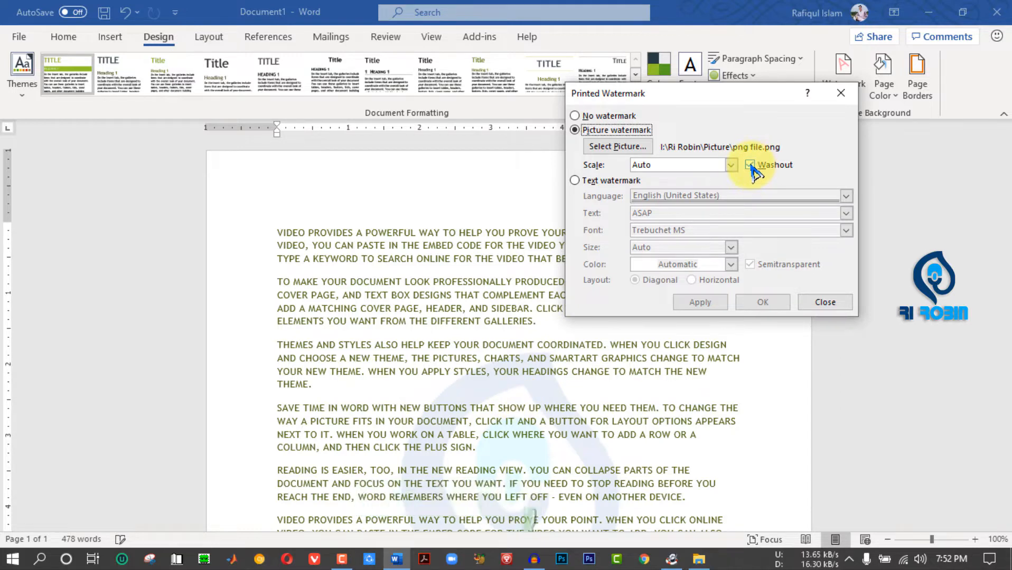
click(763, 303)
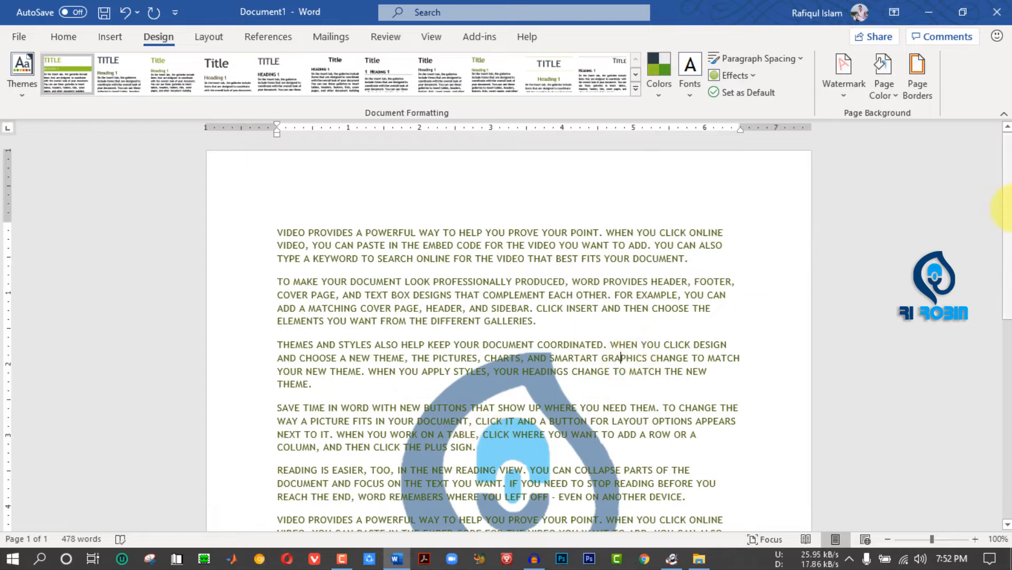
- Open the page header for editing and select the logo picture watermark
scroll(1006, 209, down, 5)
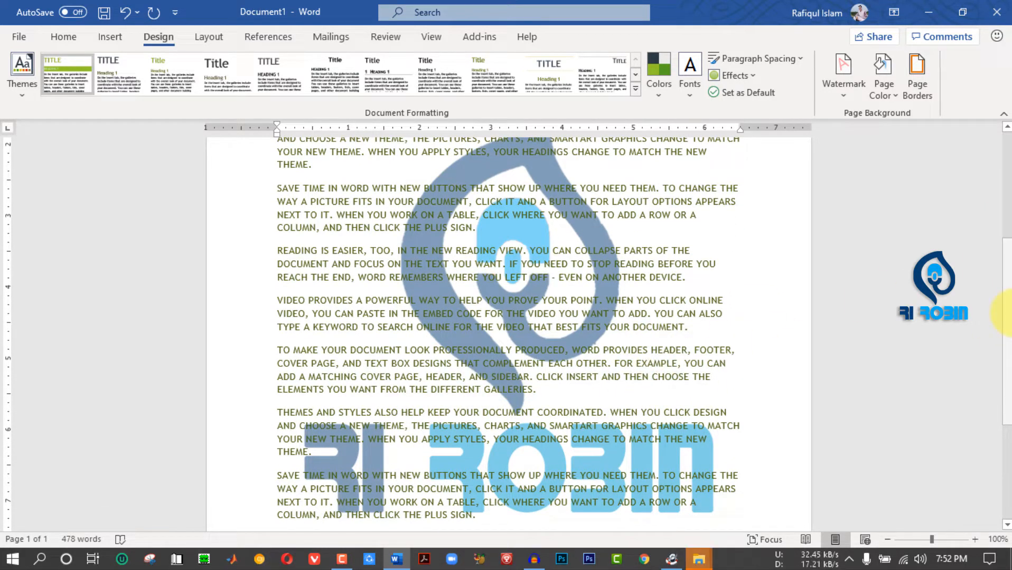
drag(1007, 313, 1007, 190)
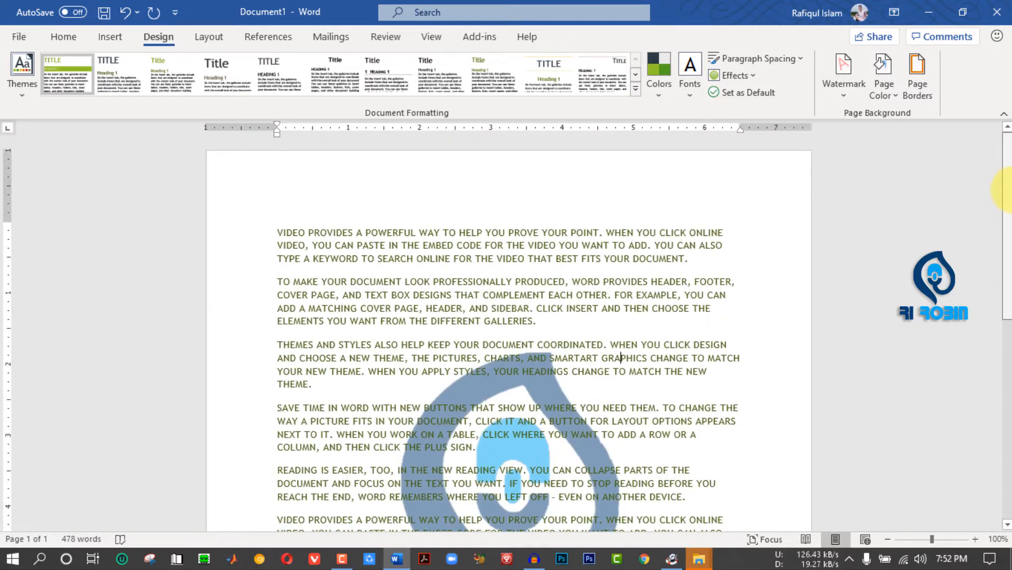
double_click(576, 185)
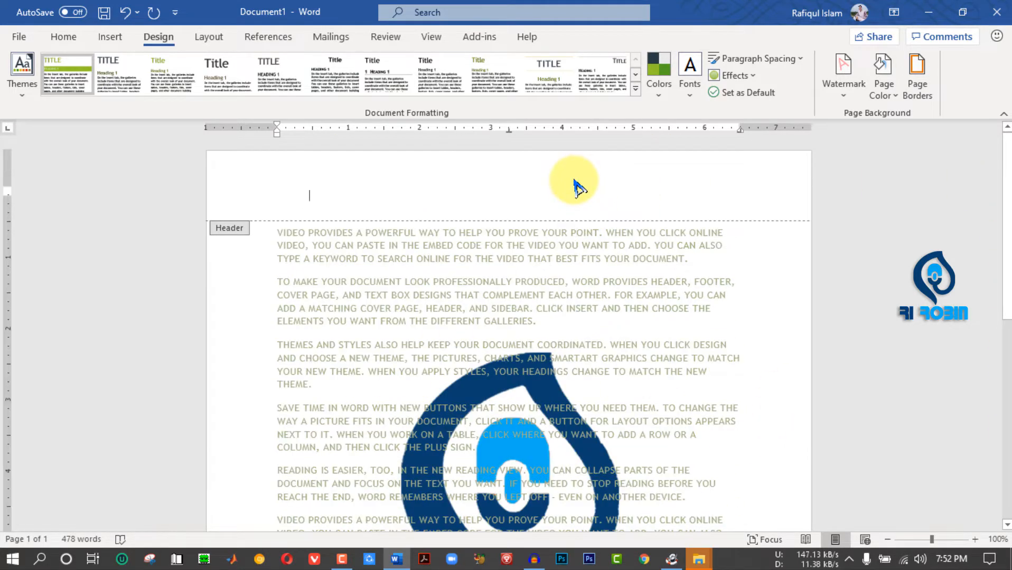
click(539, 395)
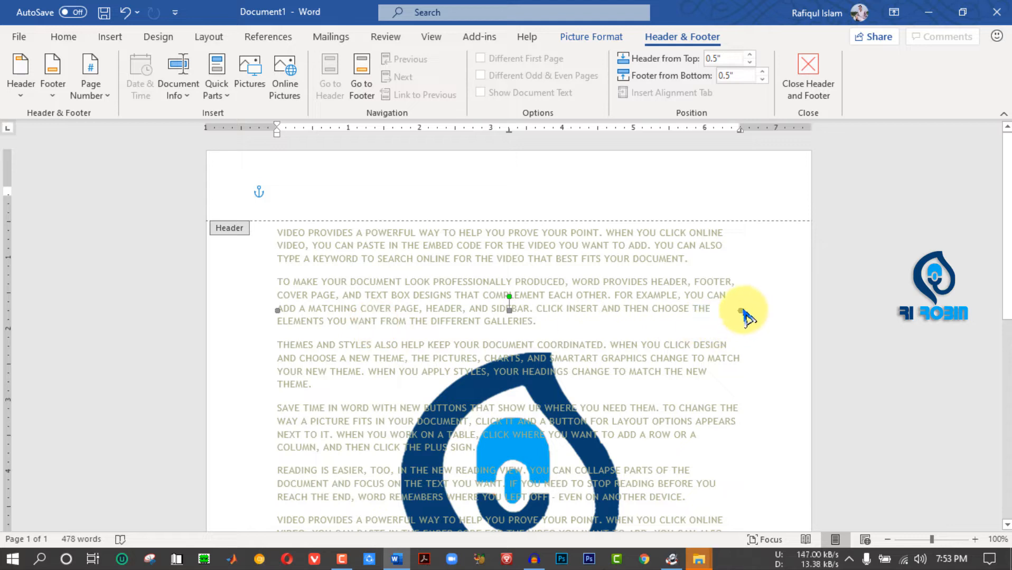
- Shrink the logo watermark proportionally, move it near the middle of the page, and close header editing
drag(745, 316, 605, 490)
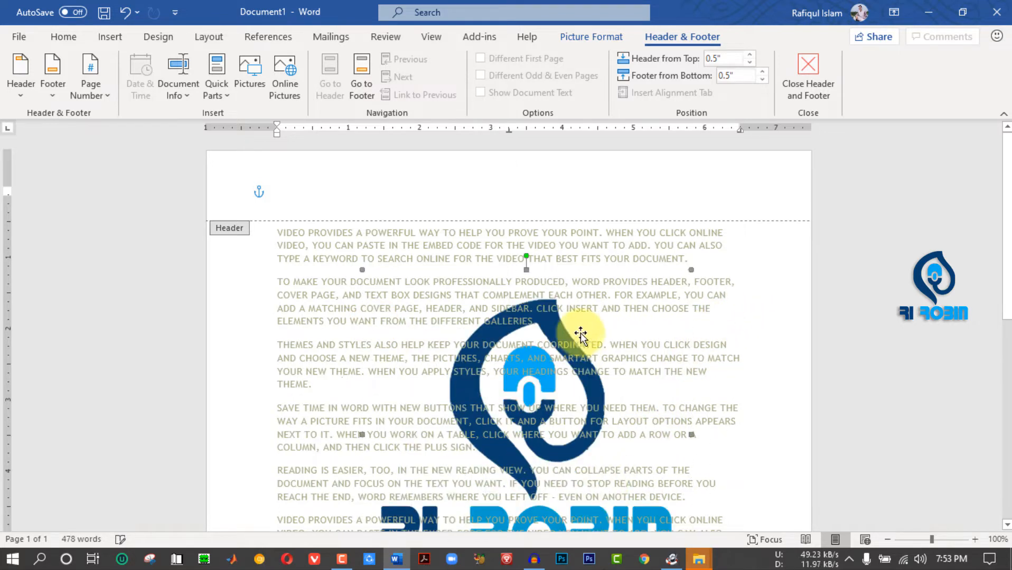
drag(691, 270, 585, 376)
drag(503, 458, 537, 435)
drag(1009, 299, 1003, 354)
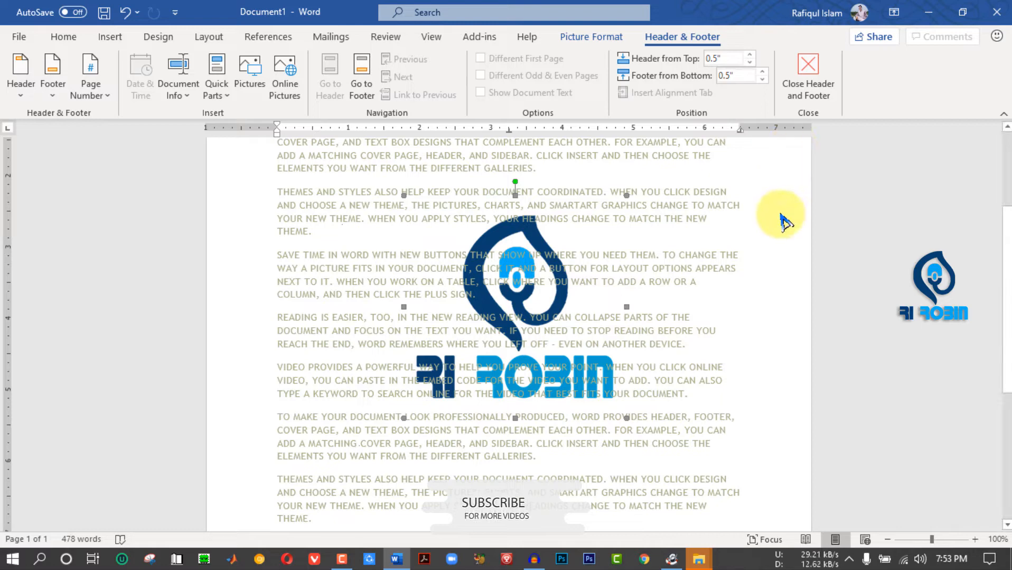
click(807, 75)
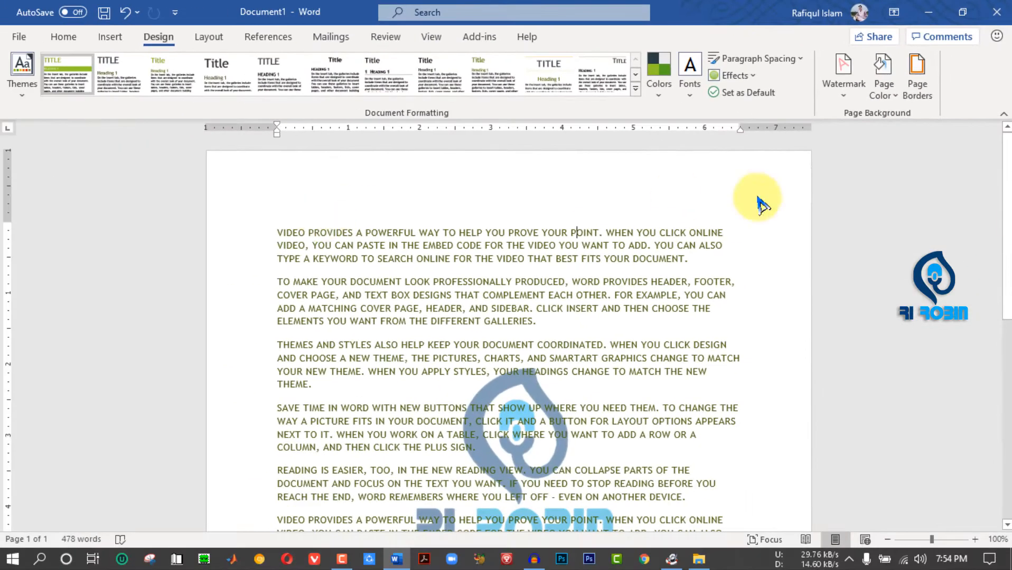
- Examine the resized logo watermark behind the text over the whole page, briefly selecting all the text
drag(1007, 230, 1008, 441)
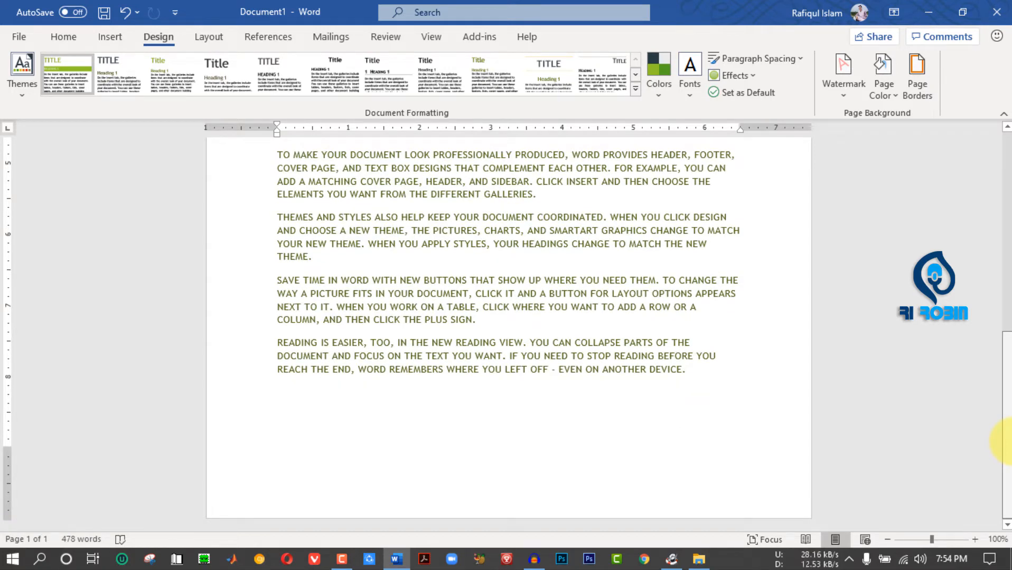
drag(1007, 441, 1007, 219)
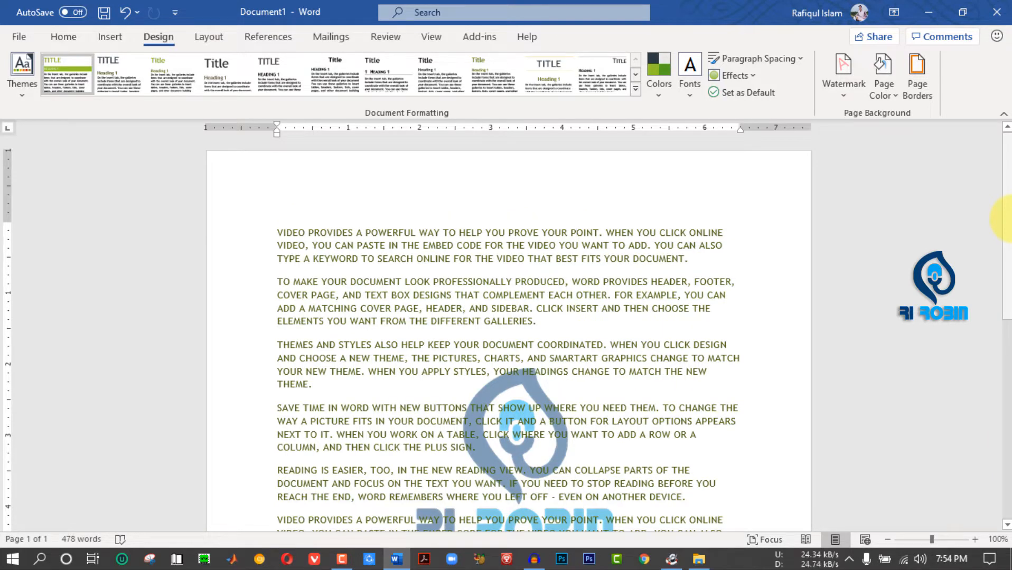
drag(1007, 219, 1008, 397)
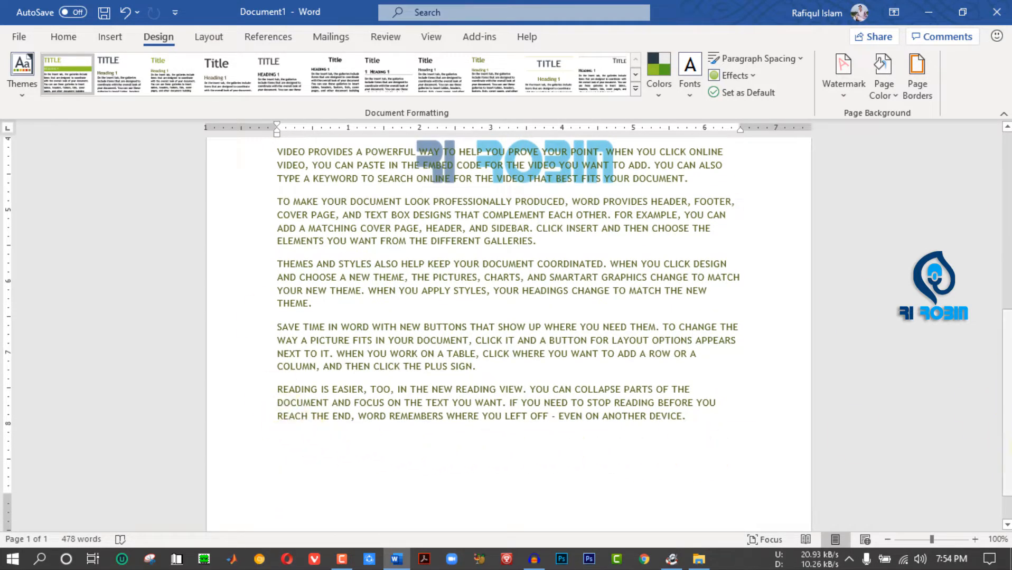
scroll(498, 302, up, 8)
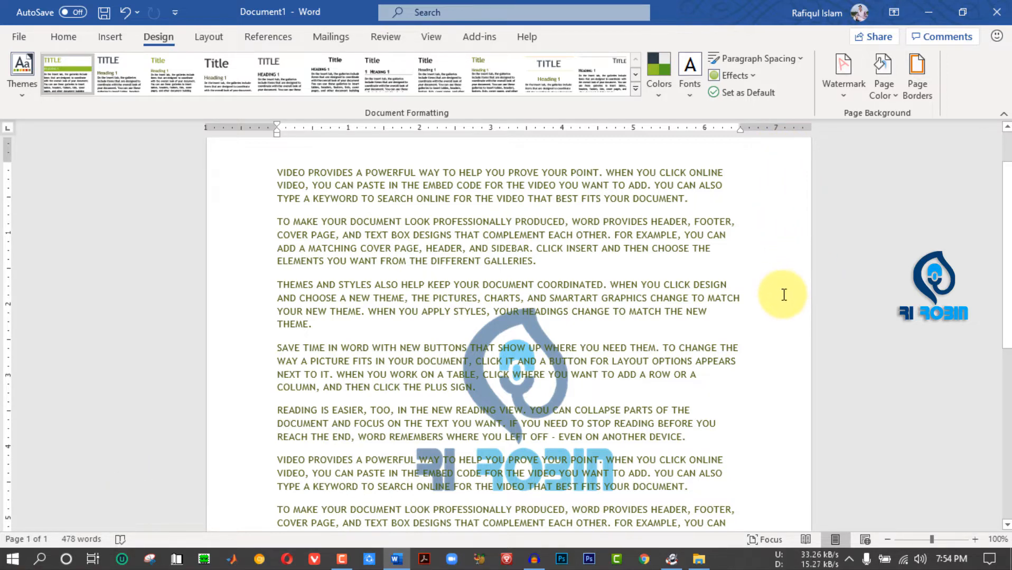
key(ctrl+a)
scroll(644, 479, down, 4)
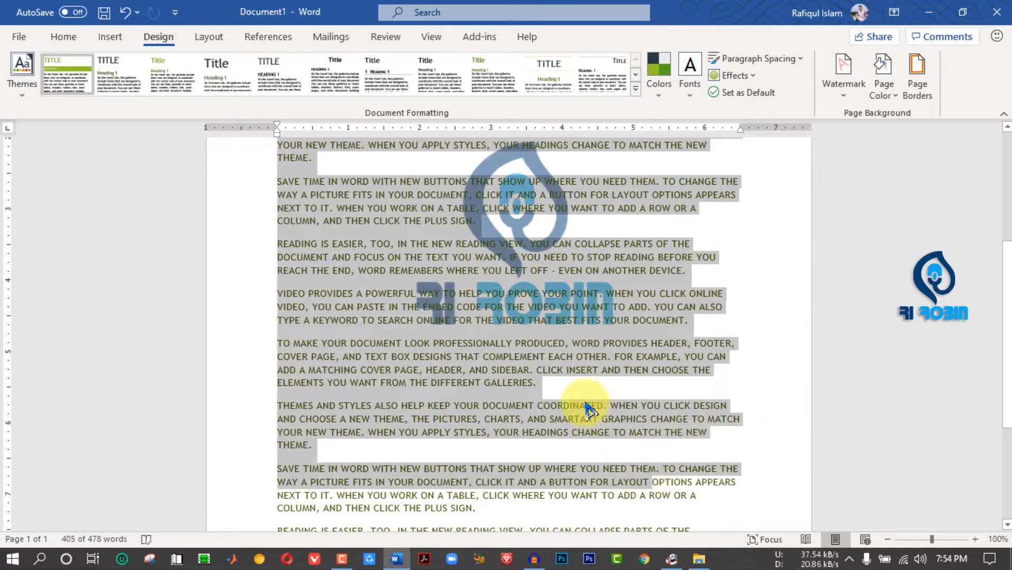
click(585, 406)
drag(1010, 349, 1010, 201)
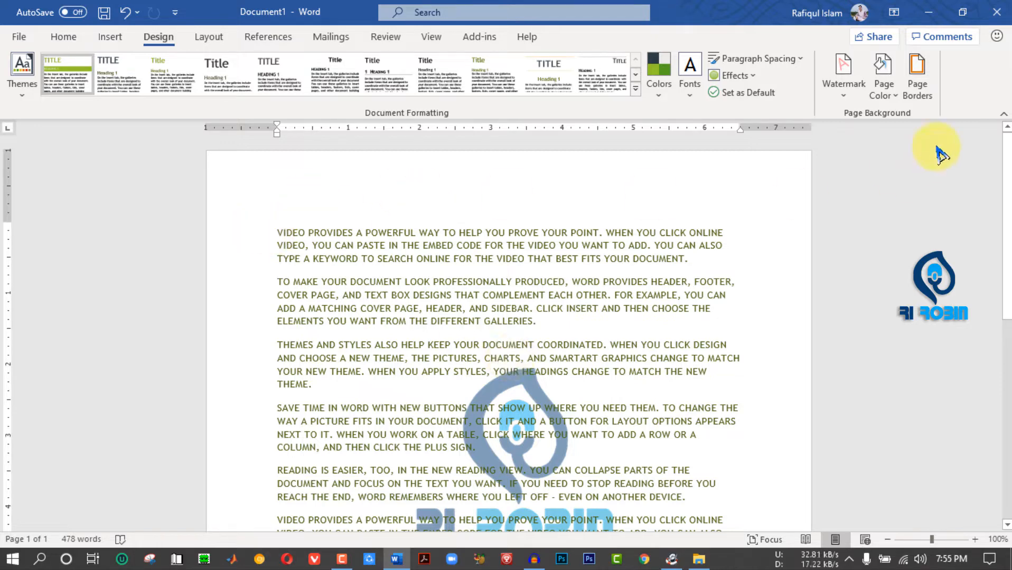
- Set the page background color to the standard yellow and check it along the whole page
click(889, 94)
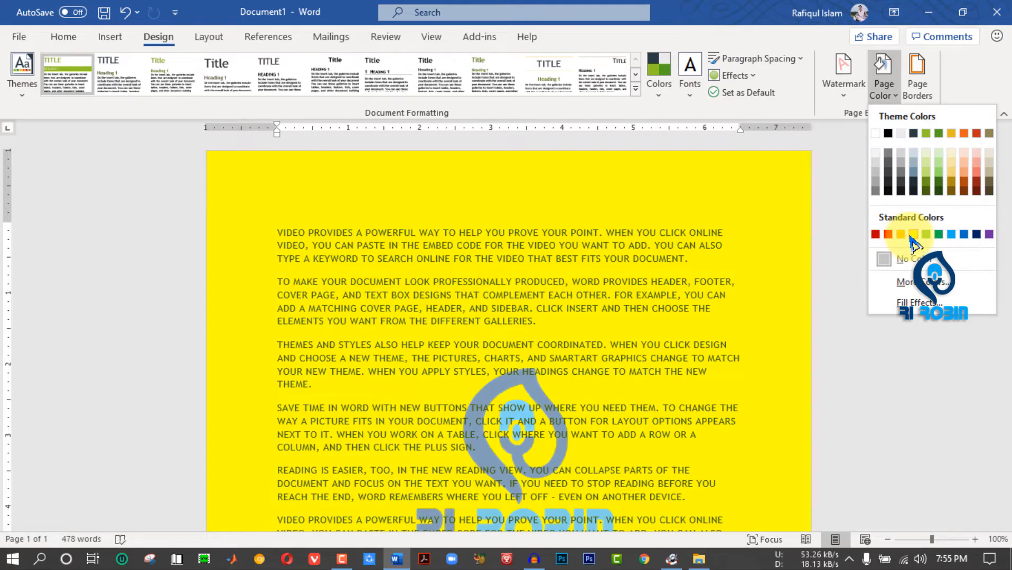
click(913, 236)
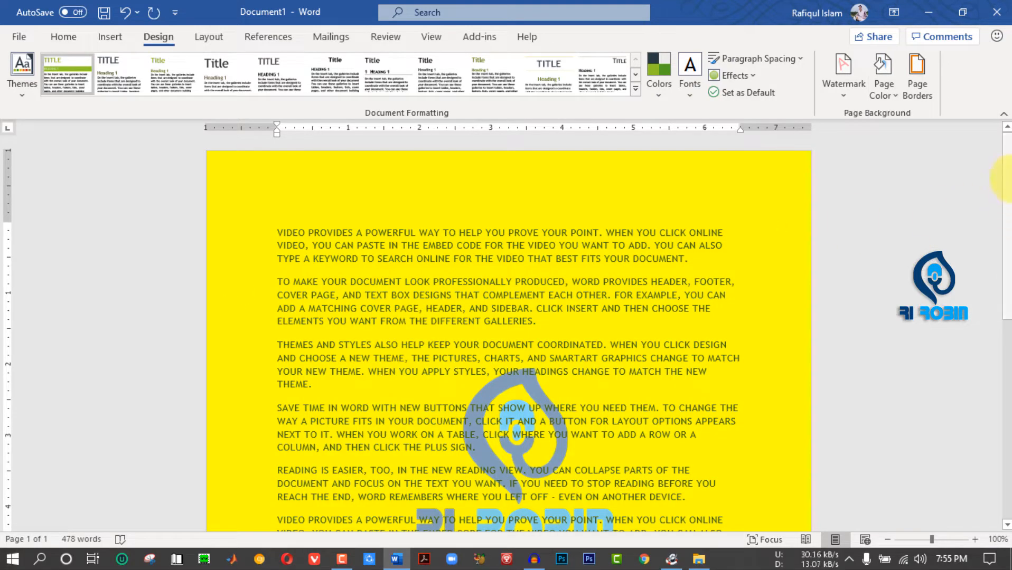
scroll(1007, 174, down, 10)
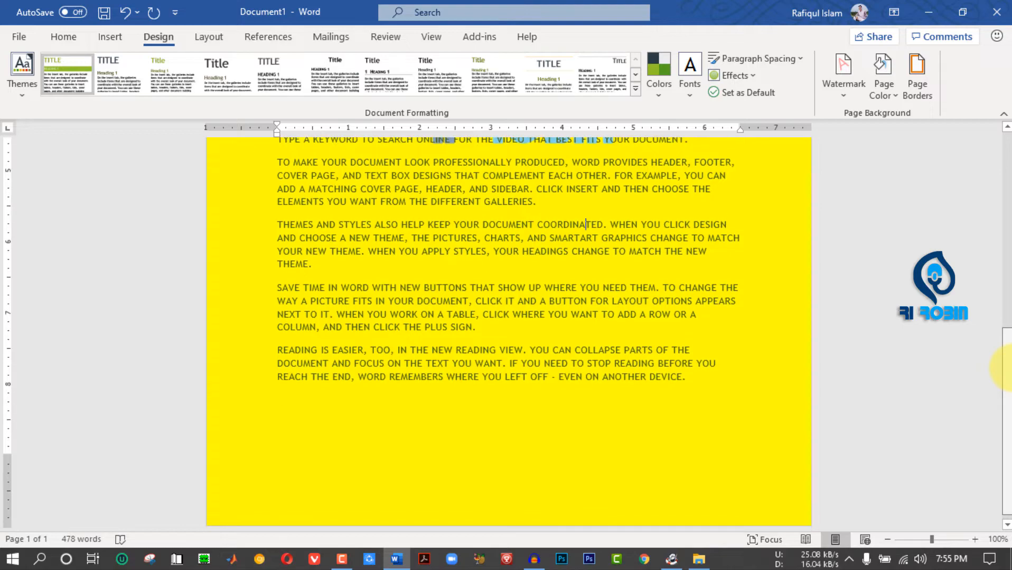
scroll(1010, 287, up, 3)
scroll(1010, 288, up, 8)
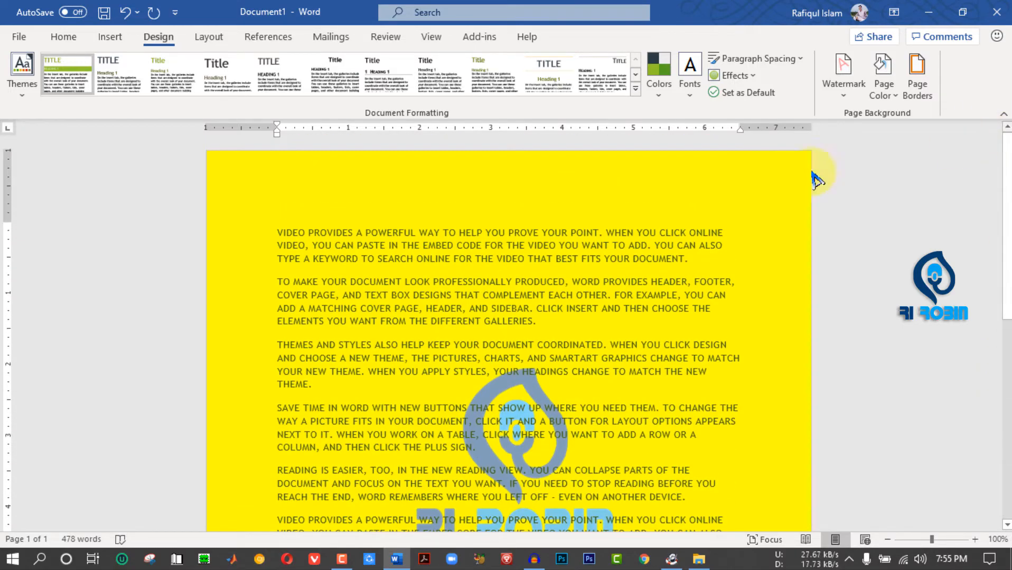
- Remove the logo picture watermark from the document
double_click(504, 404)
click(488, 395)
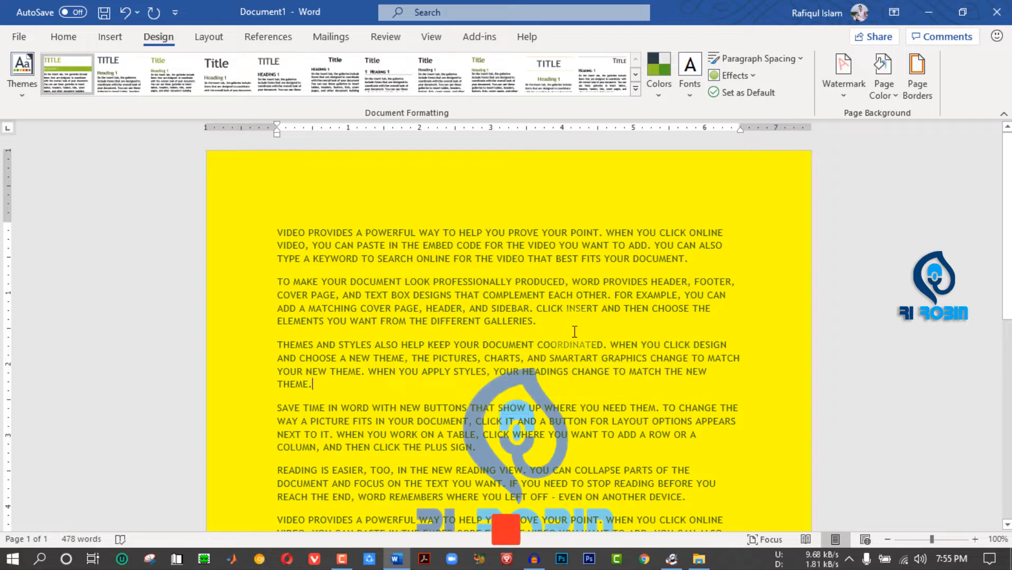
click(836, 95)
click(742, 458)
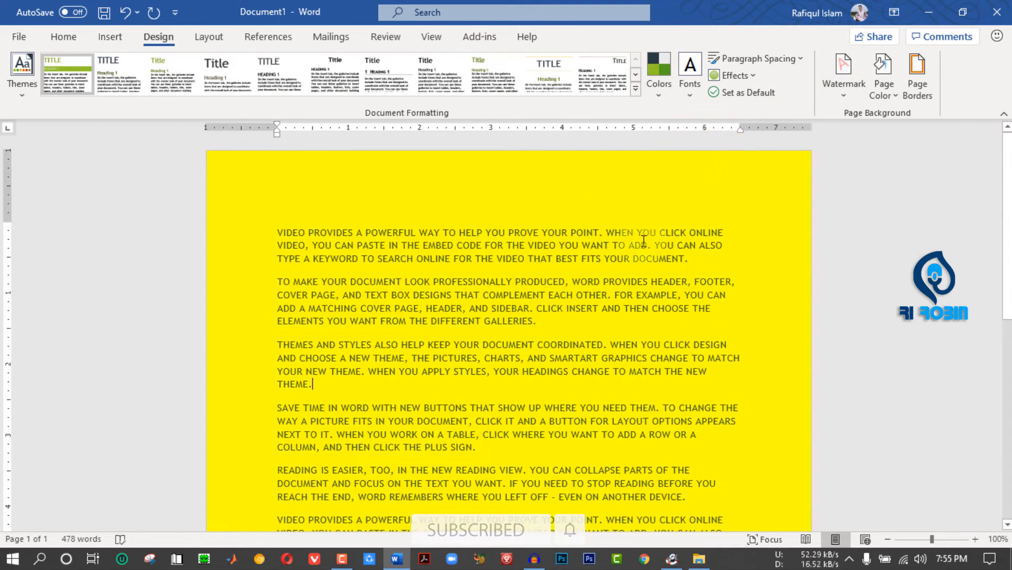
- Change the page background to a custom pink from the standard color palette
click(884, 84)
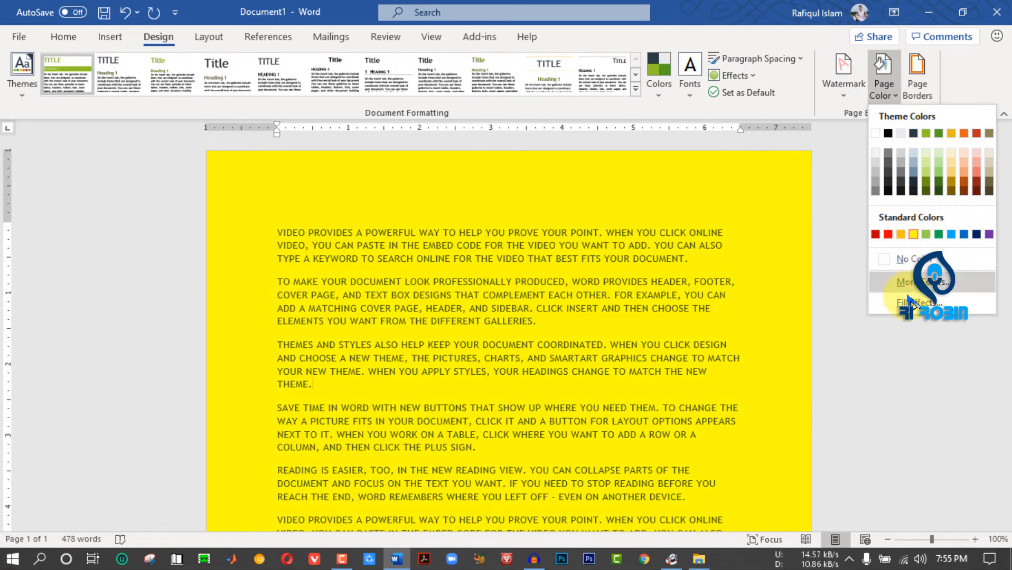
click(931, 290)
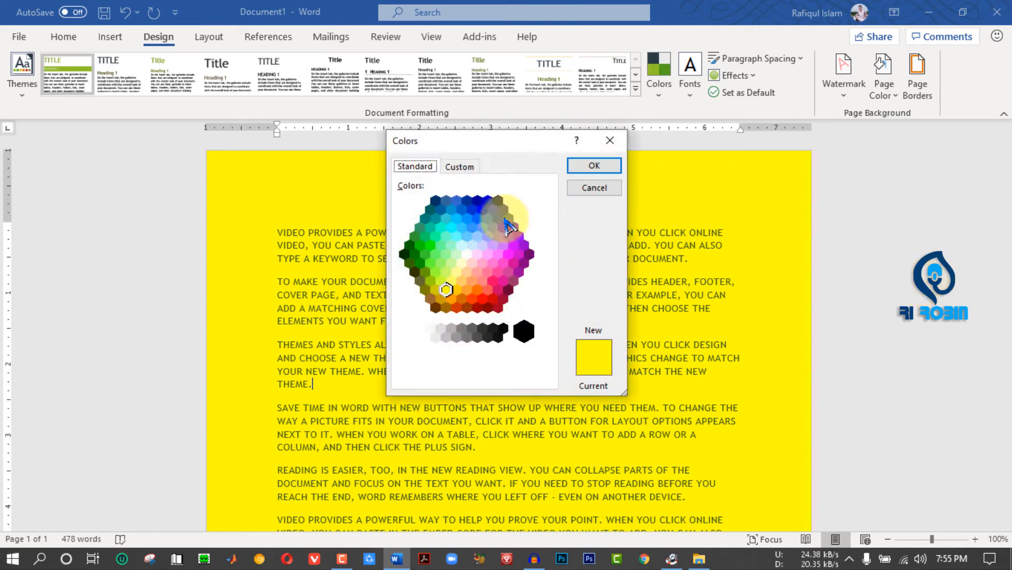
click(492, 233)
click(487, 291)
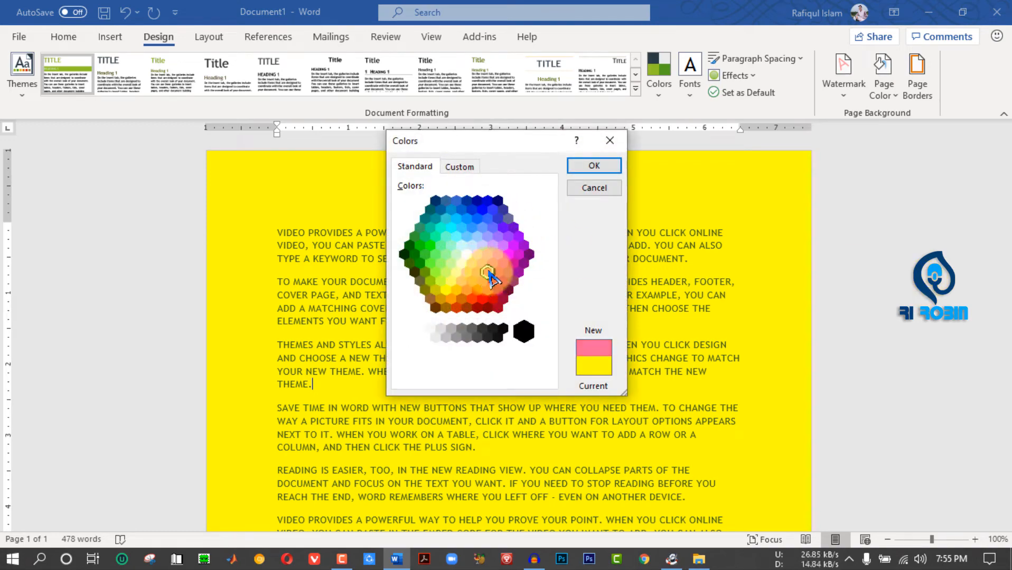
click(593, 166)
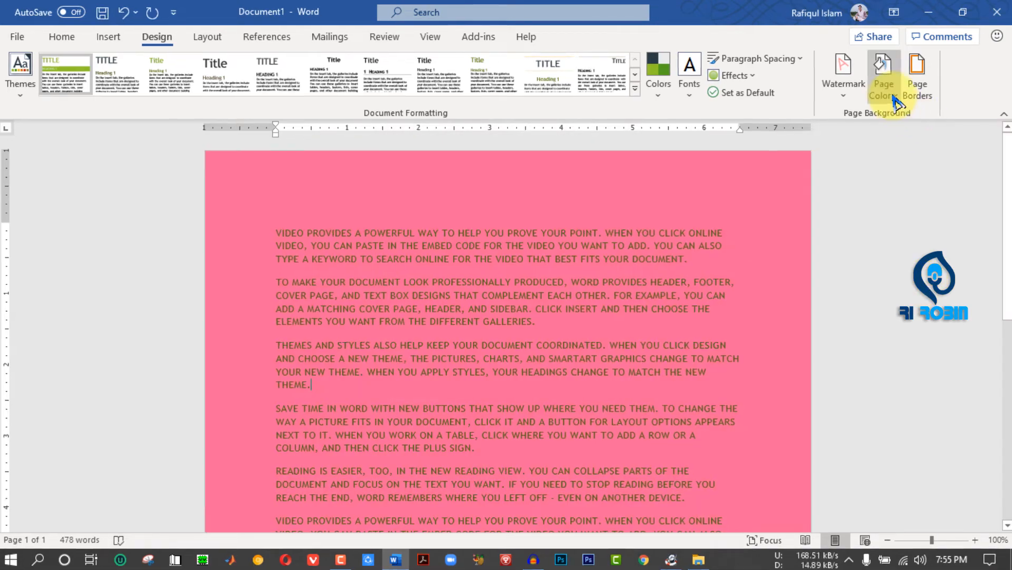
- Set up a two-color gradient fill for the page background with pink as color 1 and white as color 2
click(884, 85)
click(920, 345)
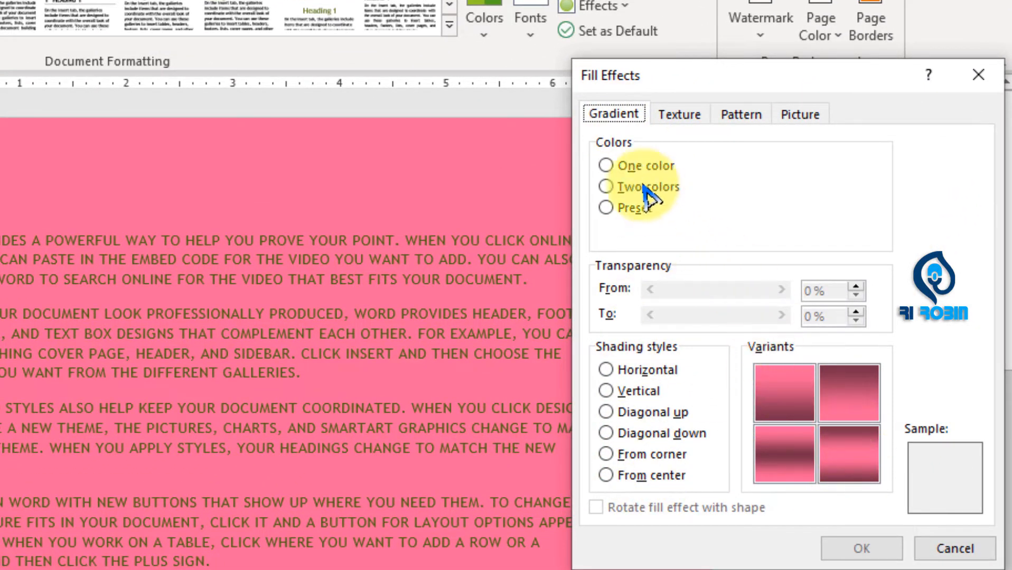
click(612, 166)
click(633, 187)
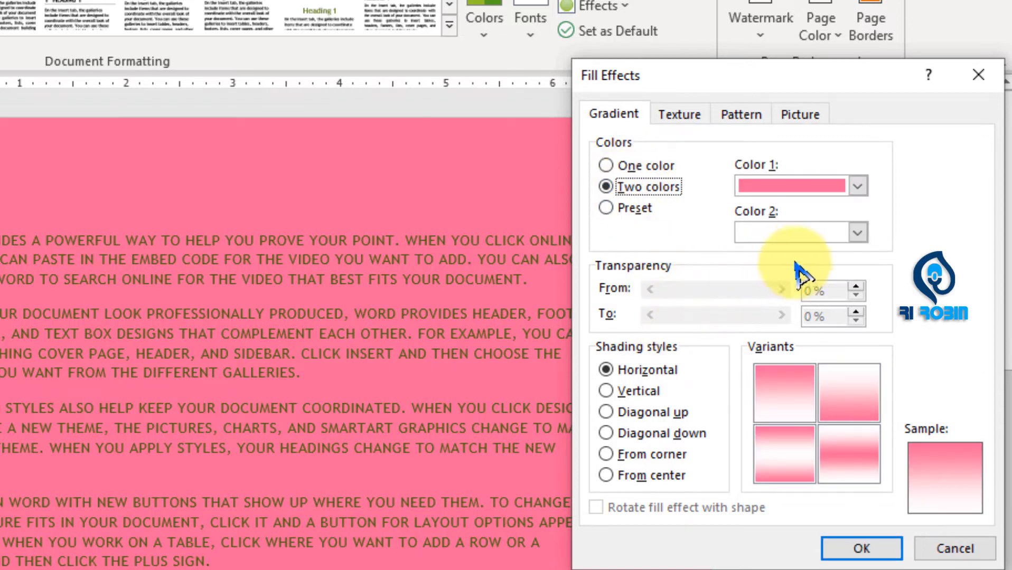
click(856, 233)
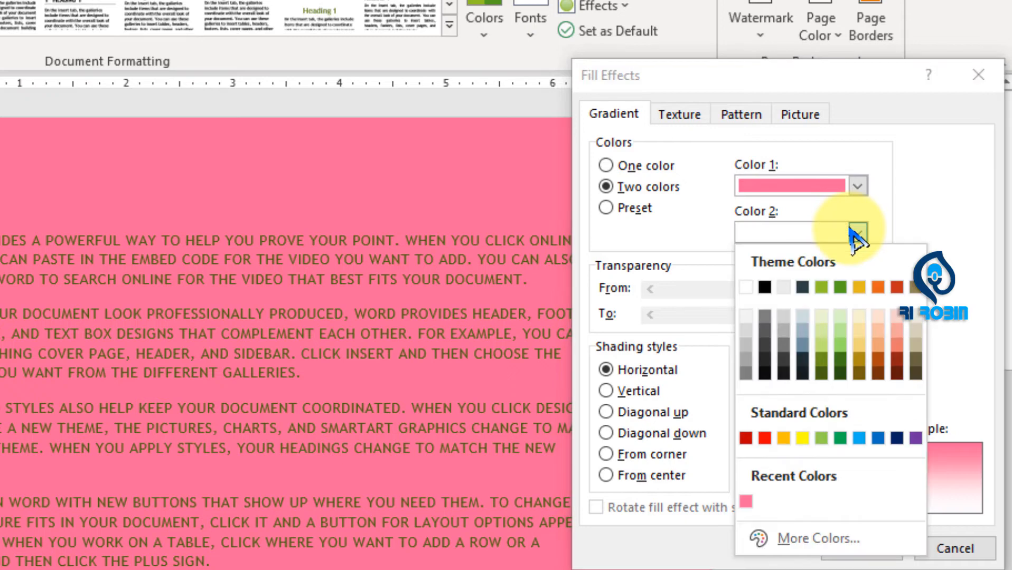
click(745, 288)
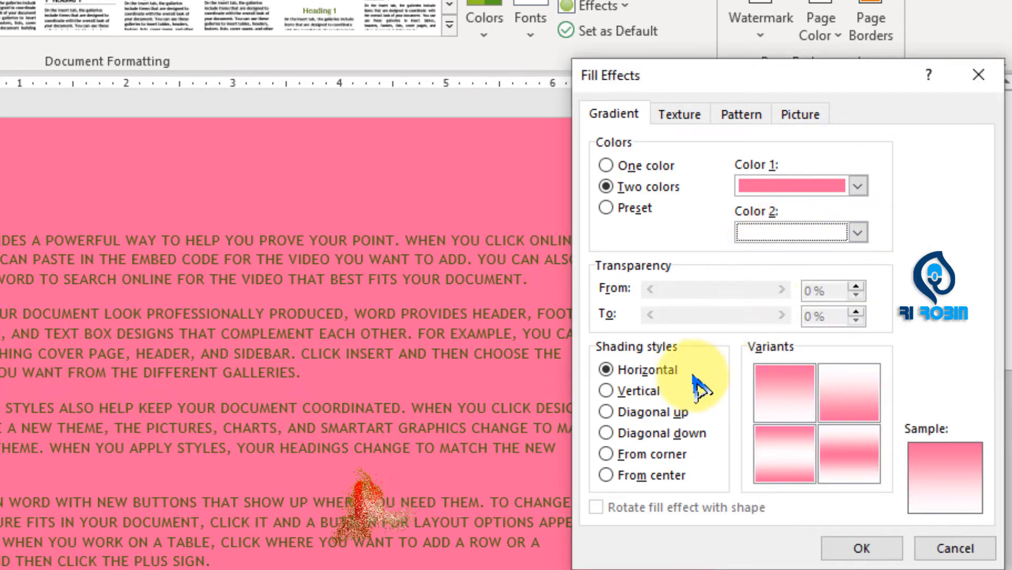
- Compare the gradient shading styles and apply From center with the pink-centered variant to the page background
click(607, 391)
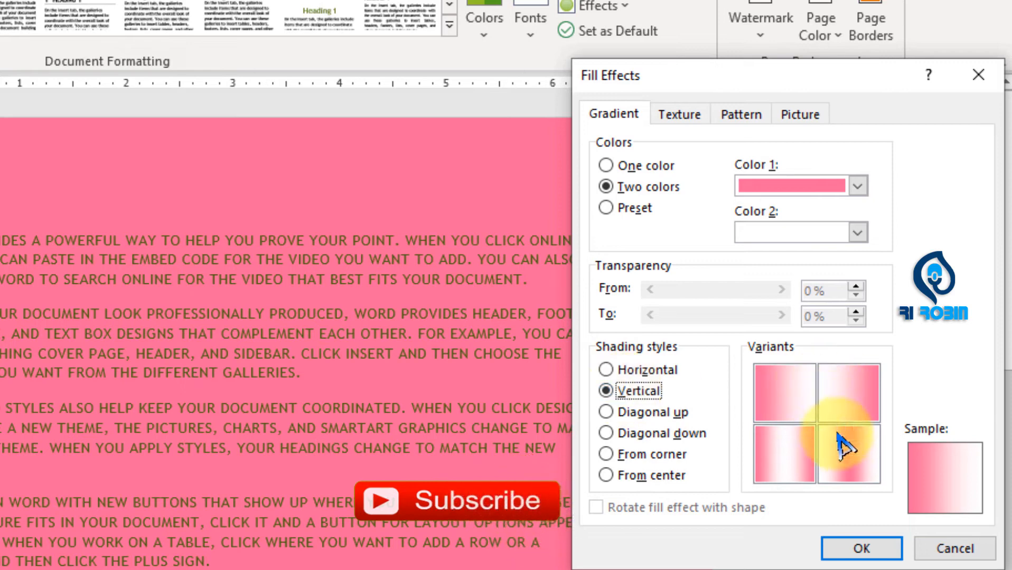
click(654, 413)
click(658, 433)
click(638, 456)
click(639, 475)
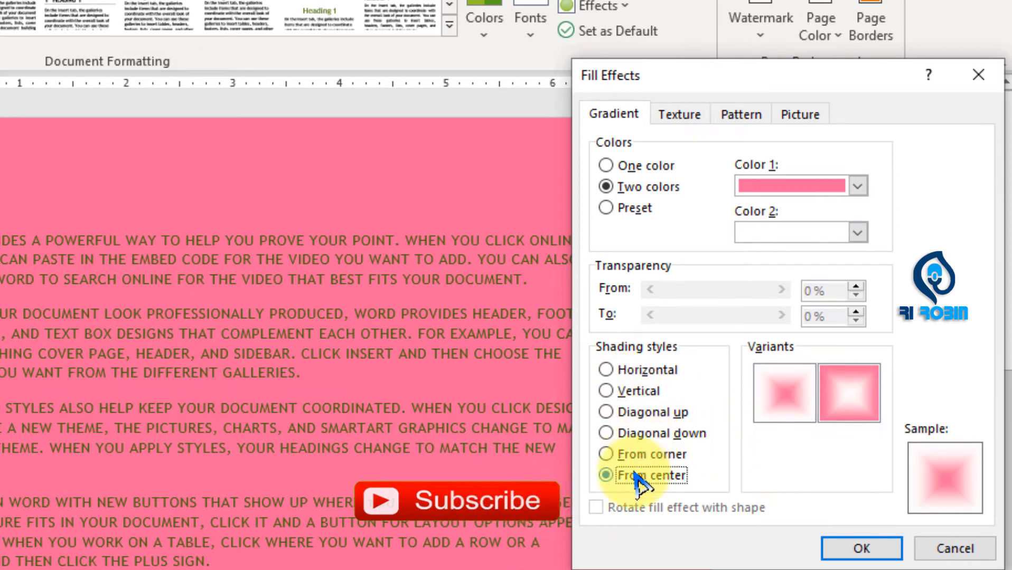
click(840, 418)
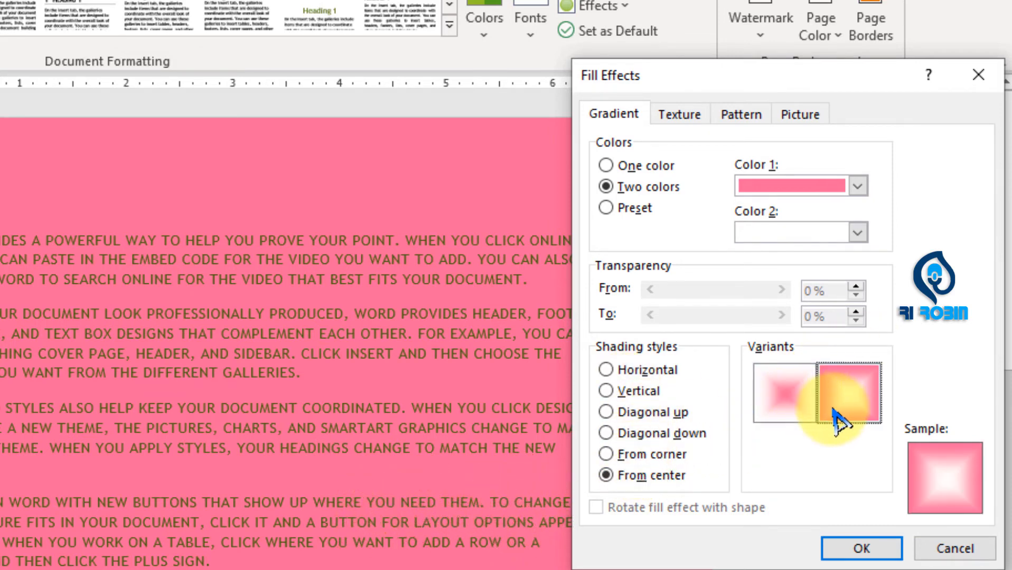
click(788, 412)
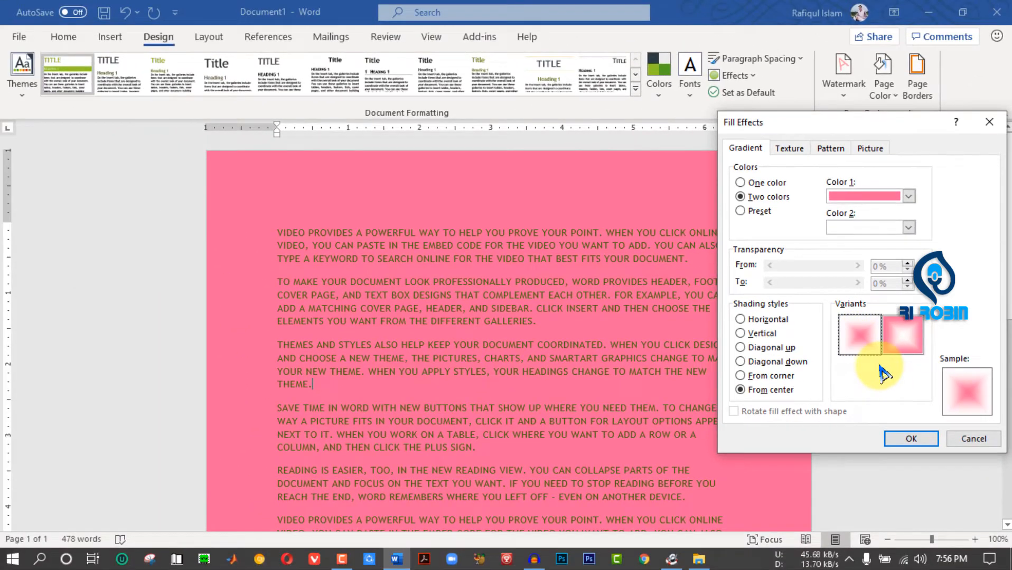
click(913, 439)
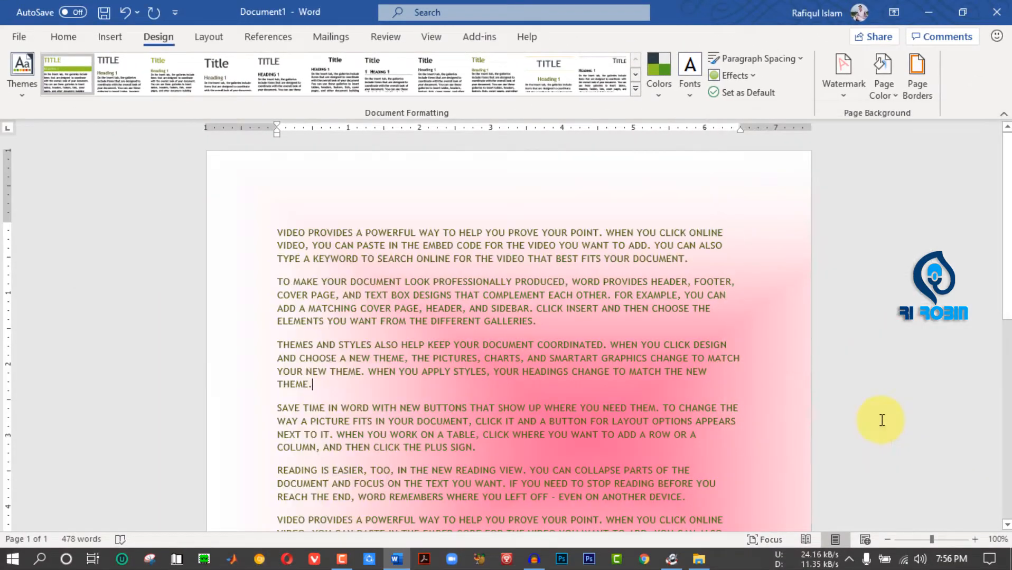
scroll(1006, 342, up, 5)
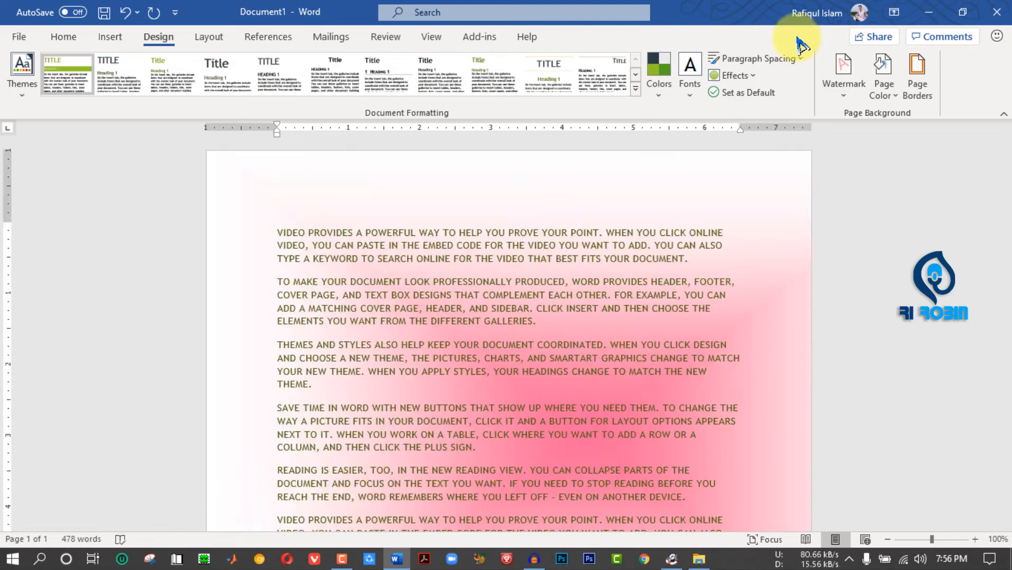
- Bring up the texture fills for the page background and try the Canvas and Papyrus textures
click(889, 103)
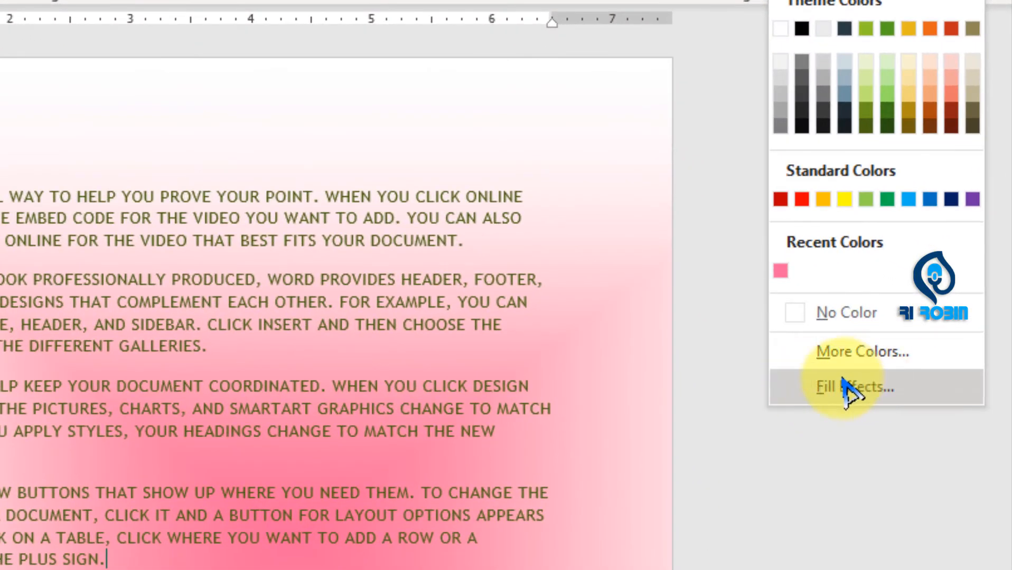
click(832, 393)
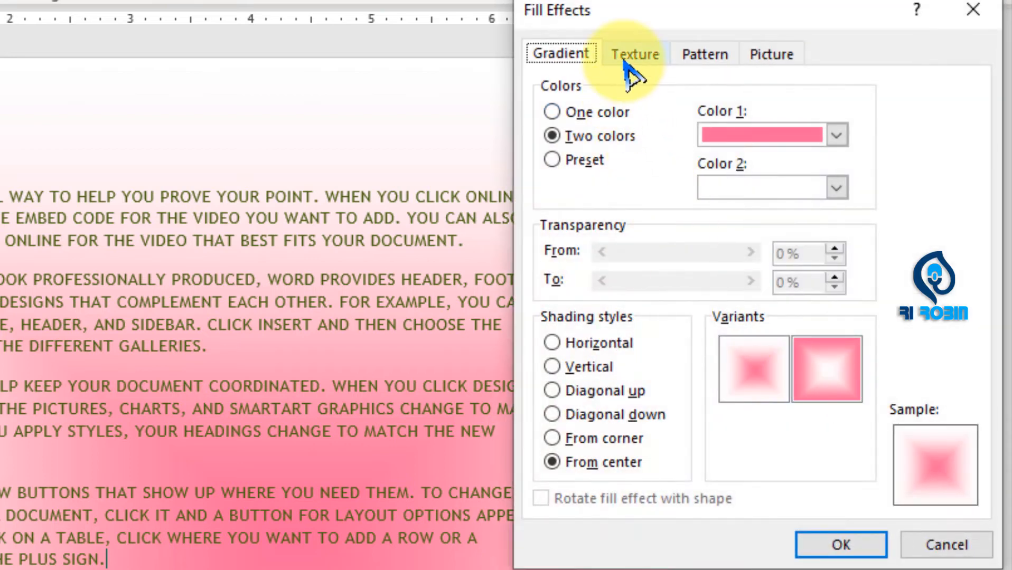
click(627, 59)
click(633, 140)
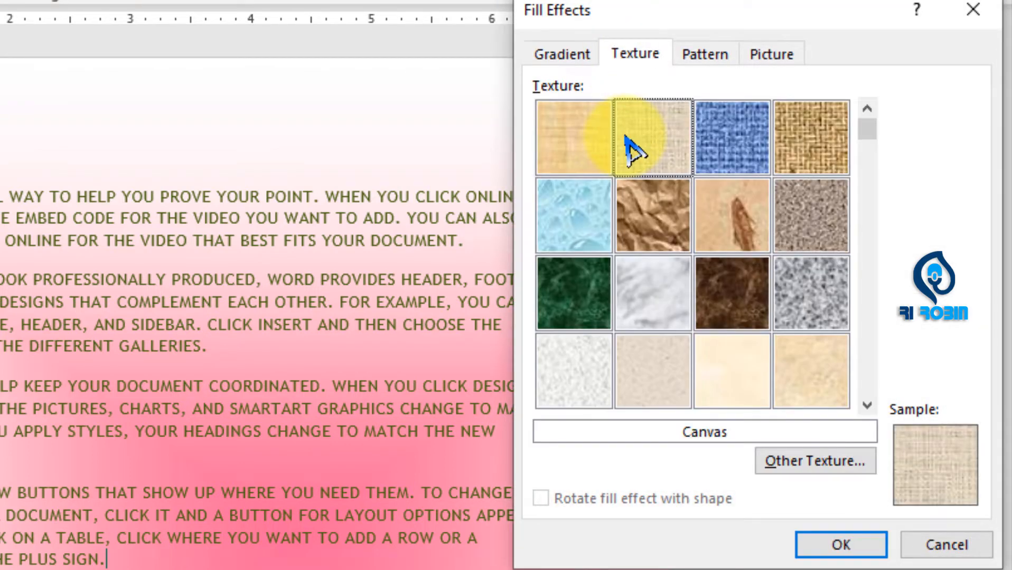
click(583, 158)
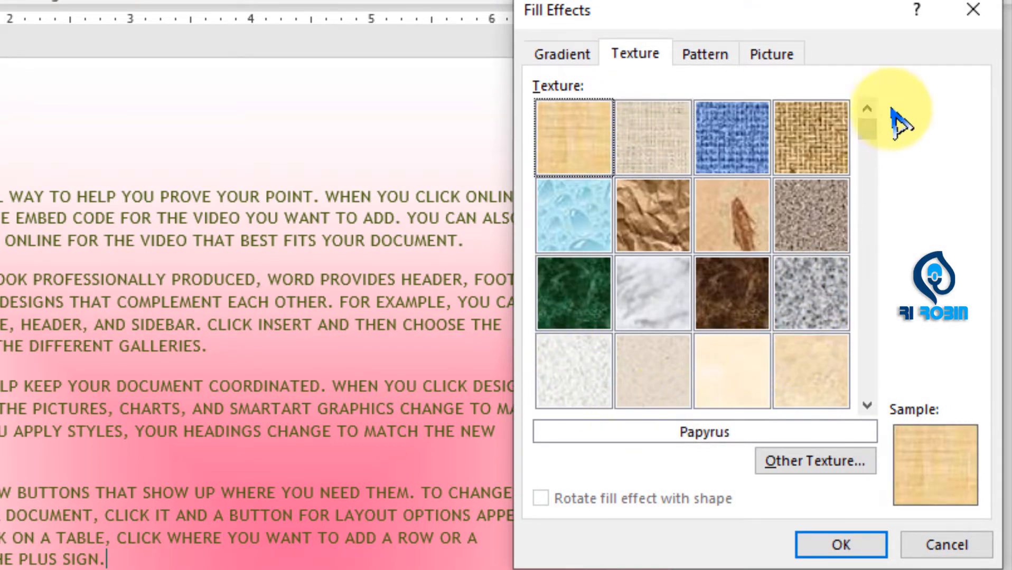
- Compare further textures and apply Blue tissue paper as the page background
click(863, 175)
click(583, 233)
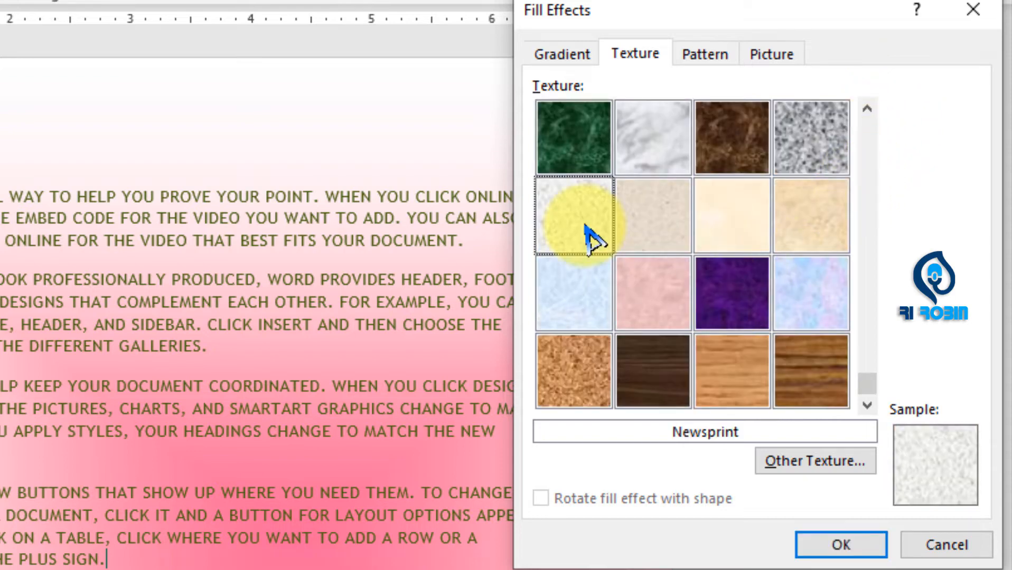
click(582, 309)
click(713, 309)
click(581, 304)
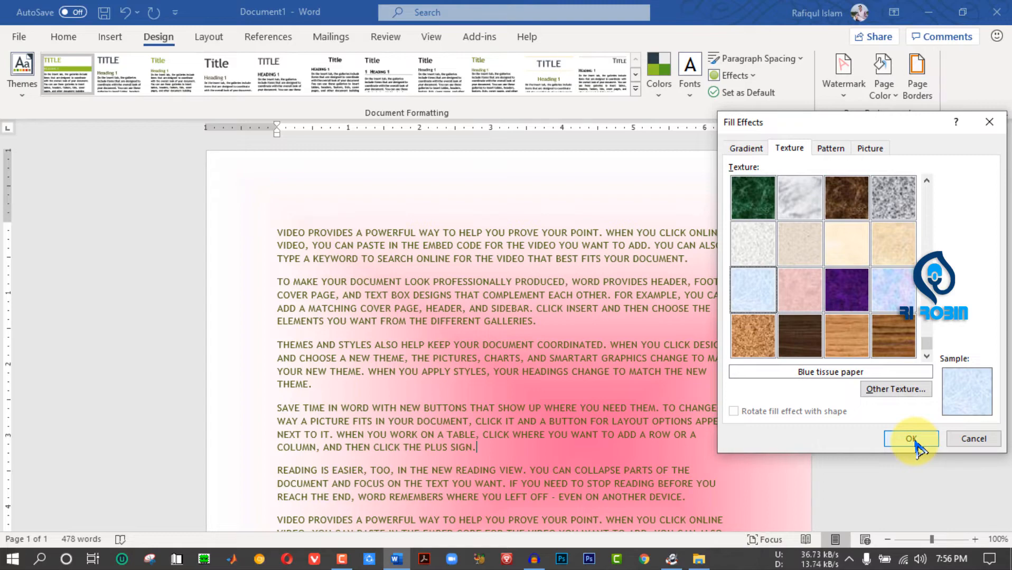
click(912, 439)
scroll(482, 526, down, 7)
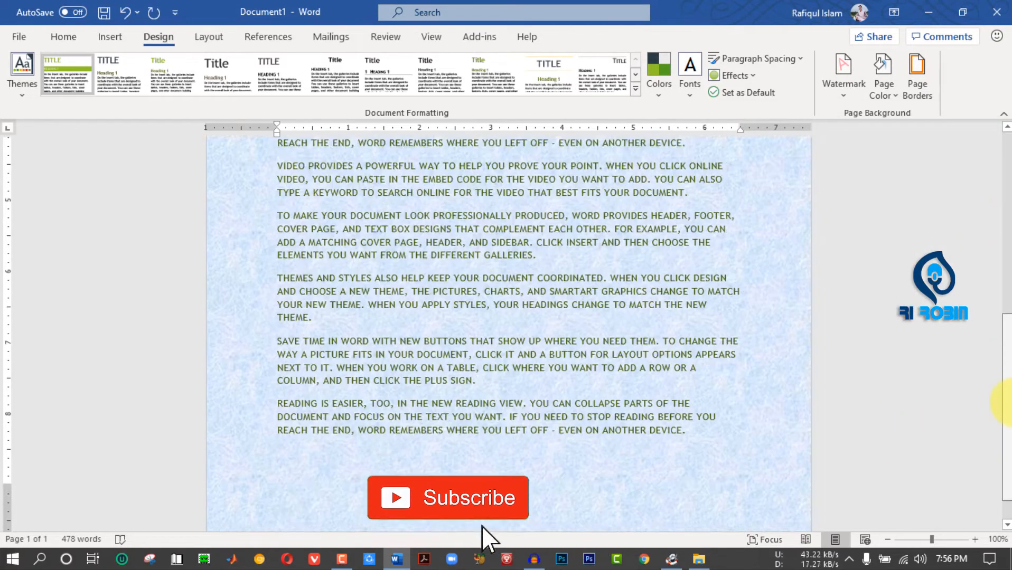
scroll(482, 525, down, 7)
- Compare page background patterns, including Diagonal brick and Vertical stripes: Dark, and apply the Divot pattern
click(884, 89)
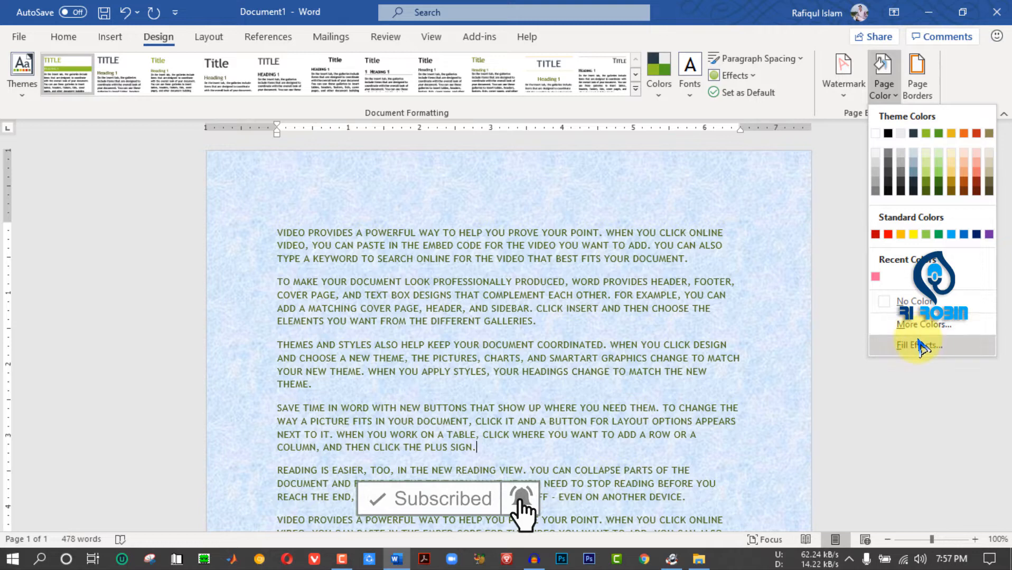
click(919, 345)
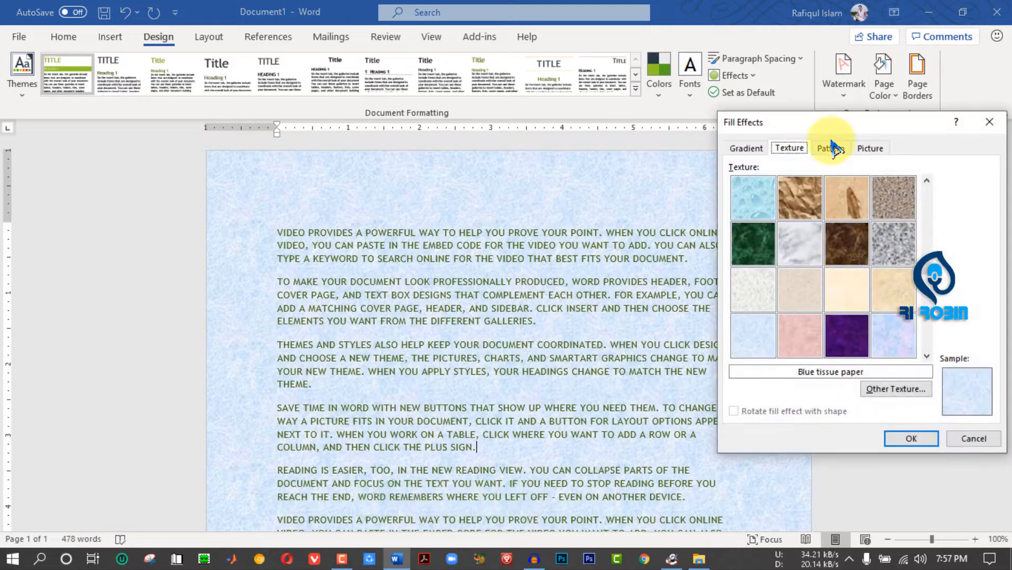
click(834, 149)
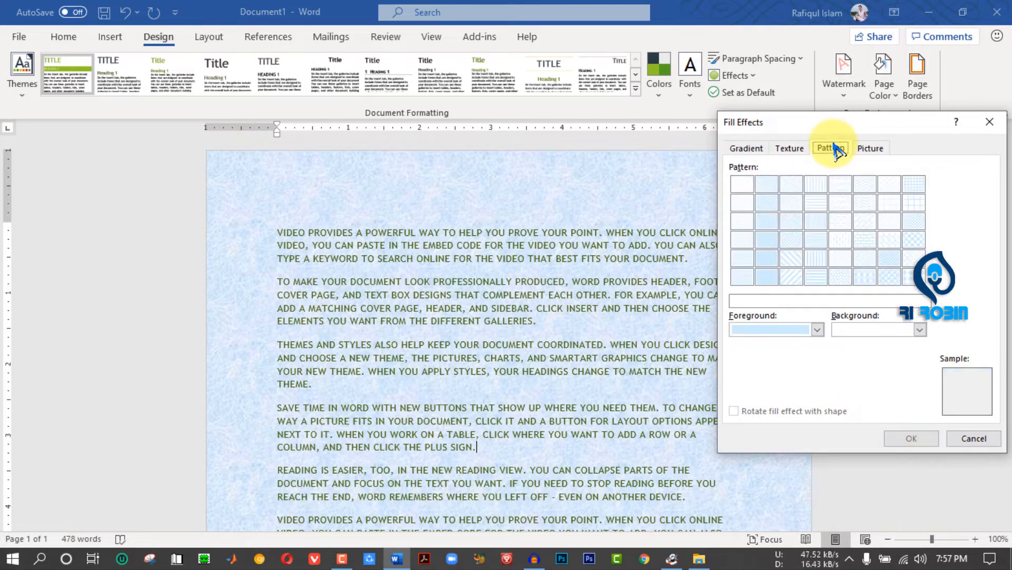
click(840, 241)
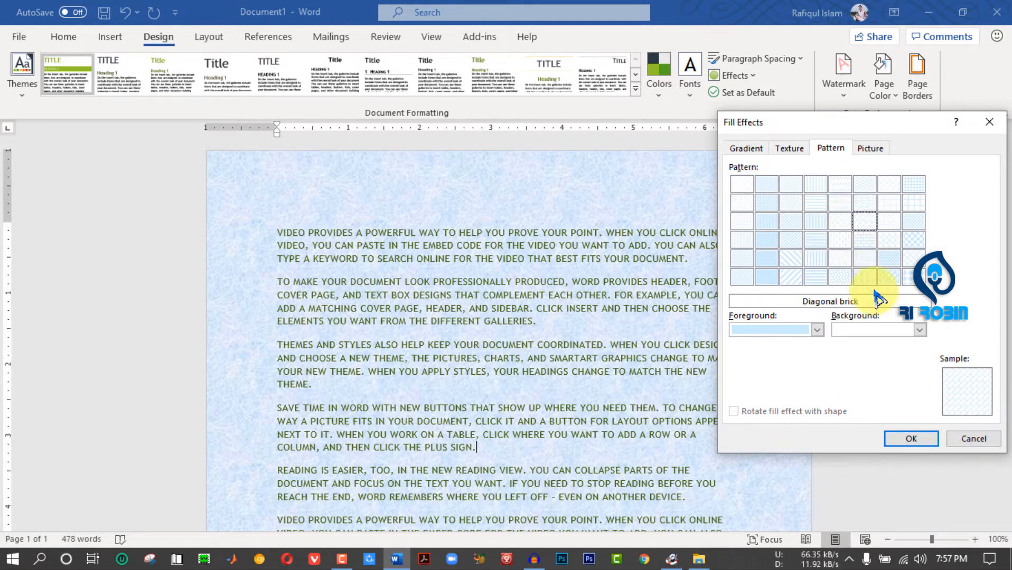
click(841, 262)
click(813, 263)
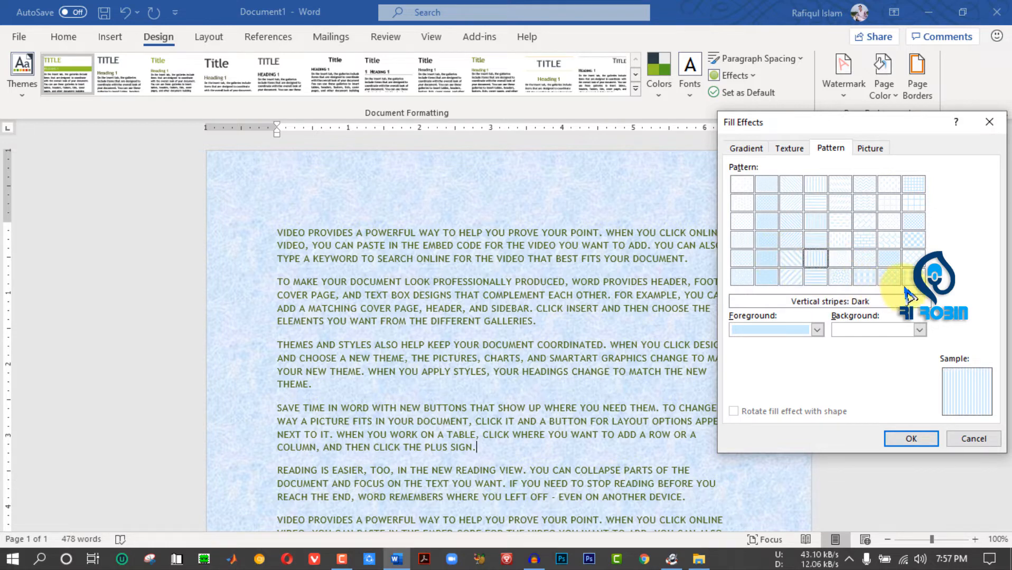
click(911, 439)
- Apply the picture file "ri robin walpaper.jpg" as the page background and look it over down the page
click(884, 85)
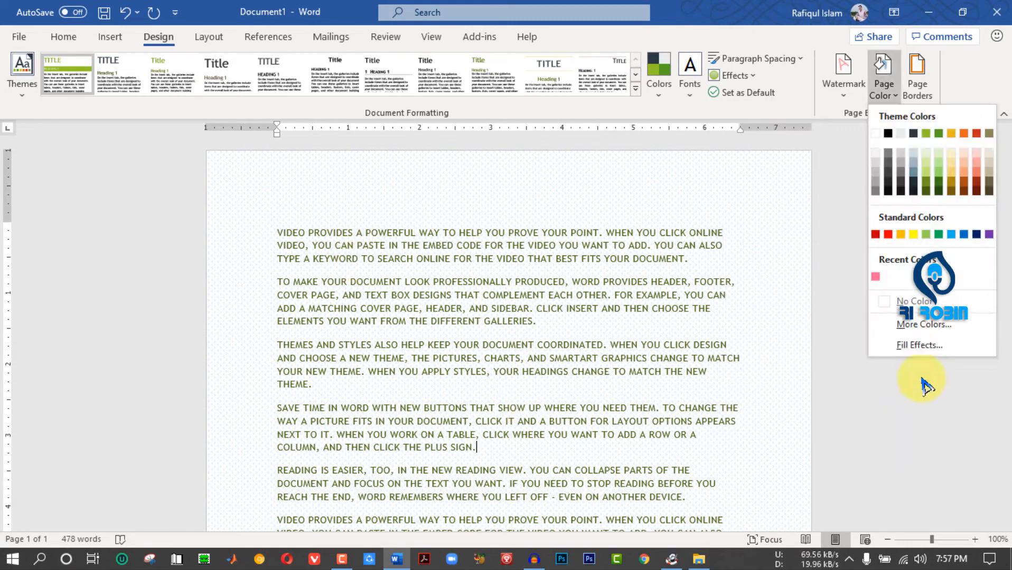
click(917, 345)
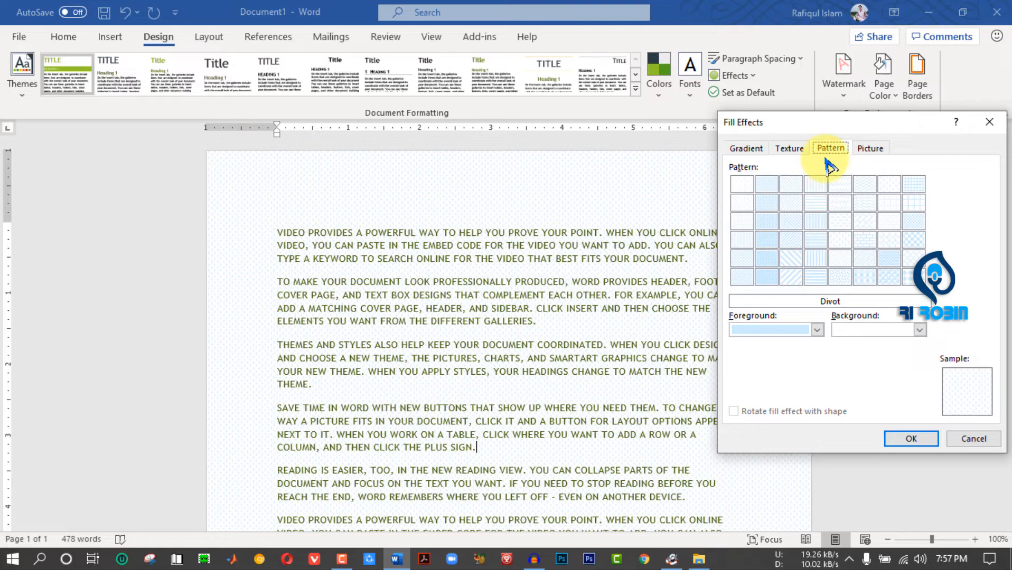
click(870, 150)
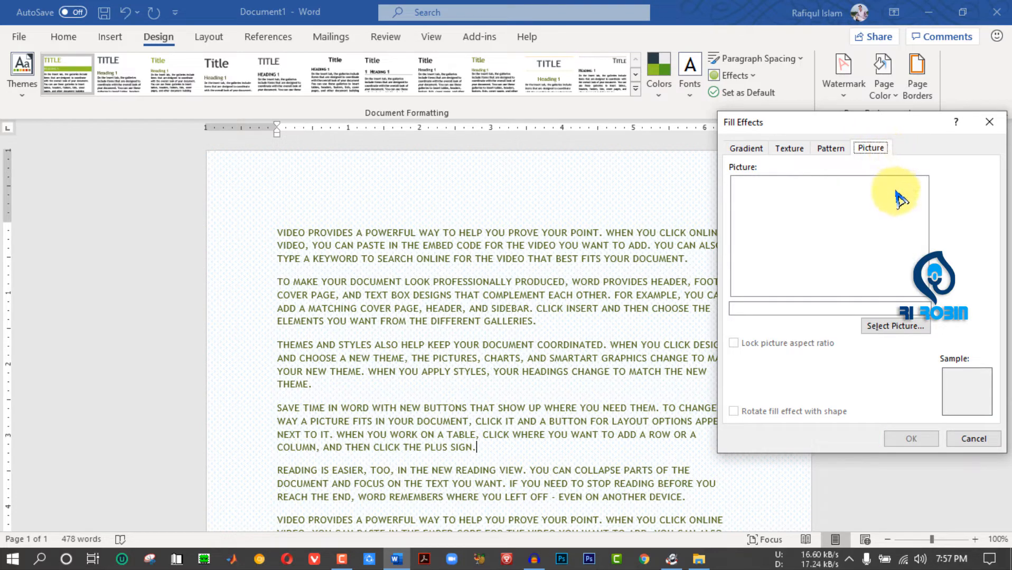
click(898, 326)
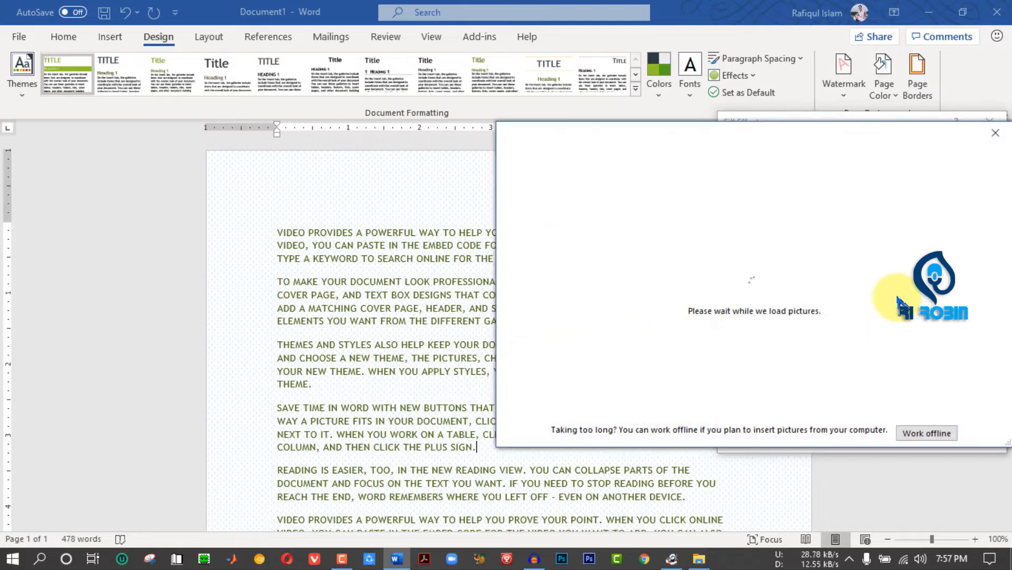
click(926, 434)
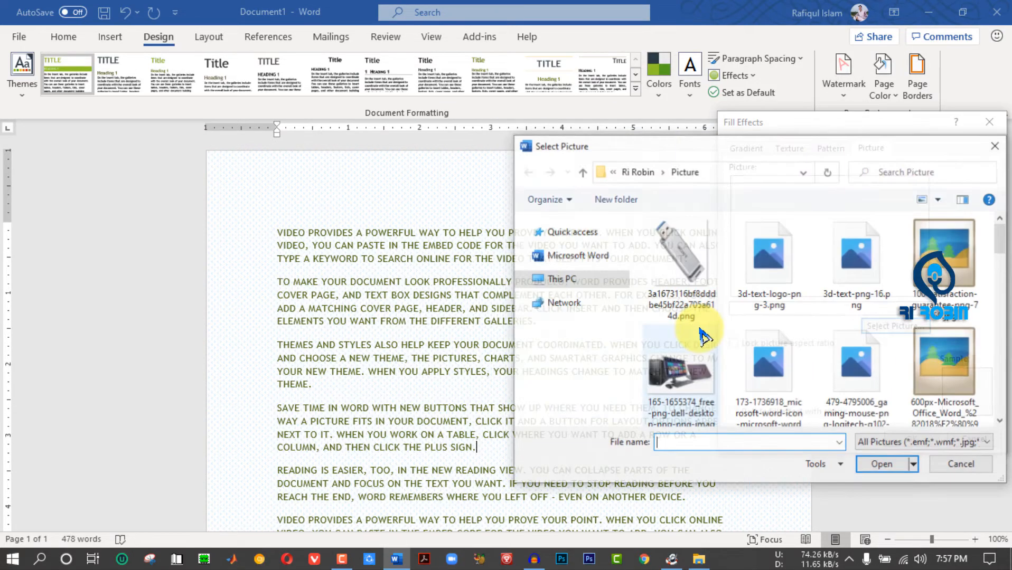
double_click(866, 145)
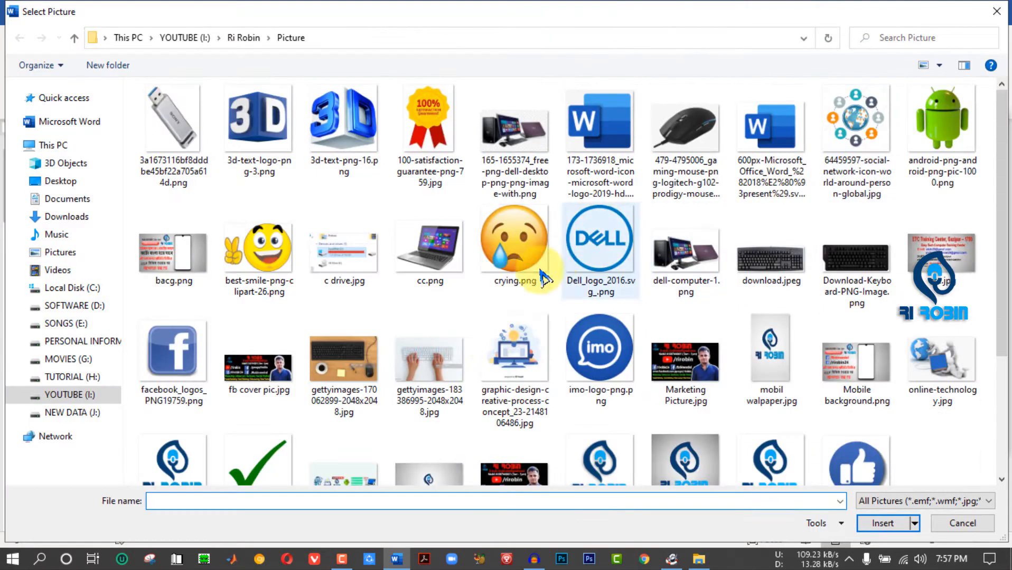
scroll(493, 387, down, 3)
click(430, 322)
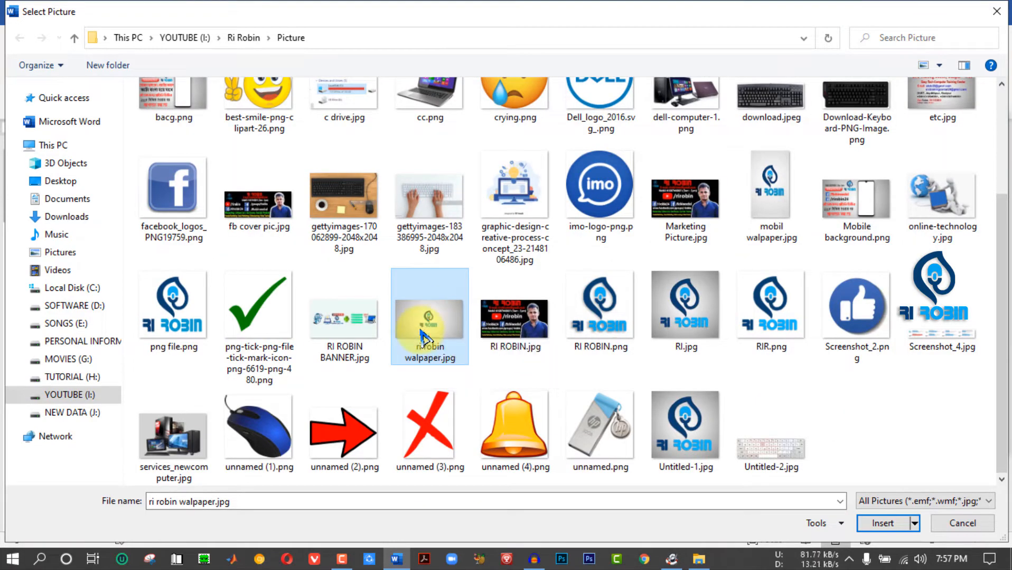
double_click(430, 324)
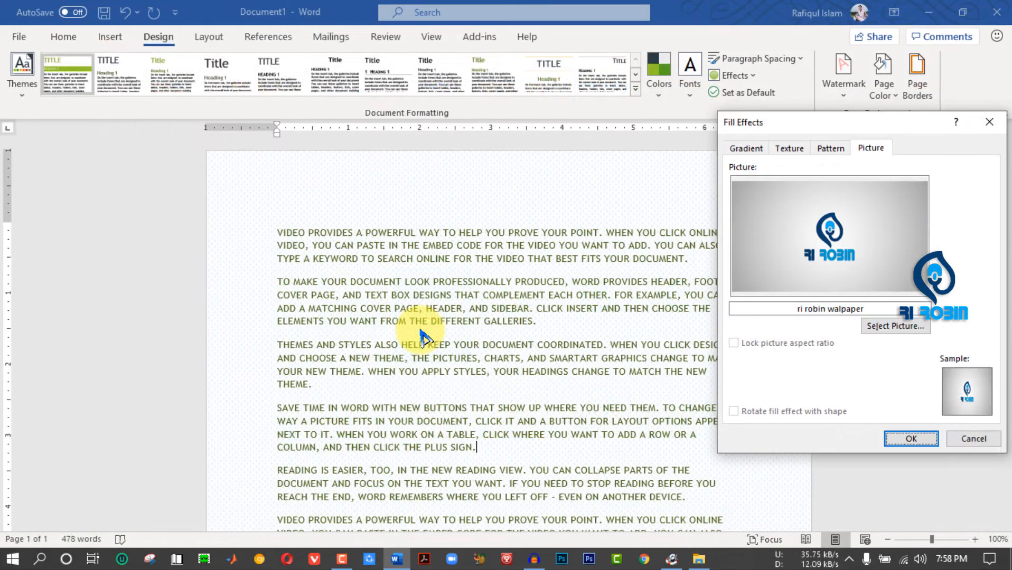
click(910, 439)
drag(1007, 267, 1001, 475)
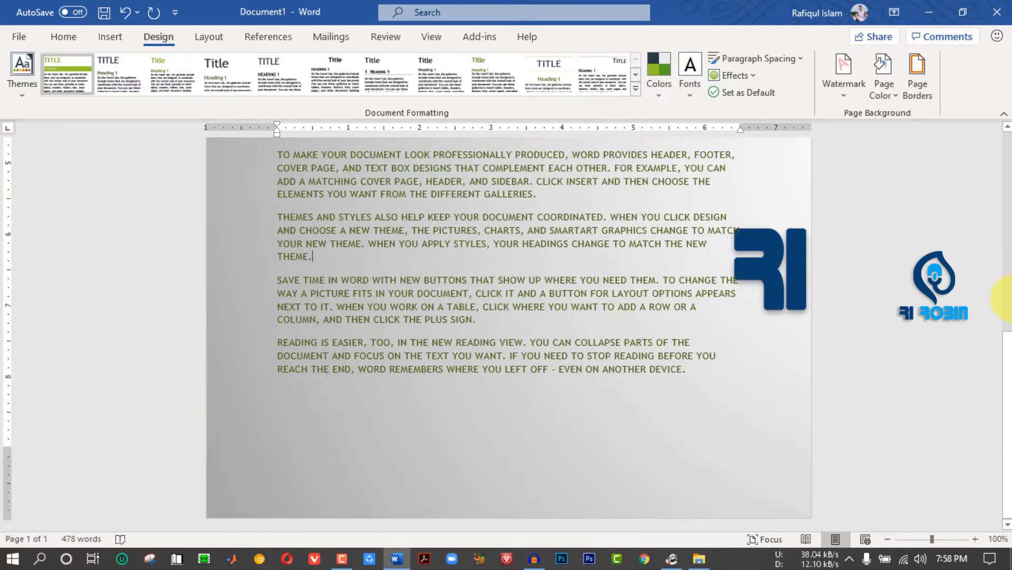
drag(1007, 390, 1006, 264)
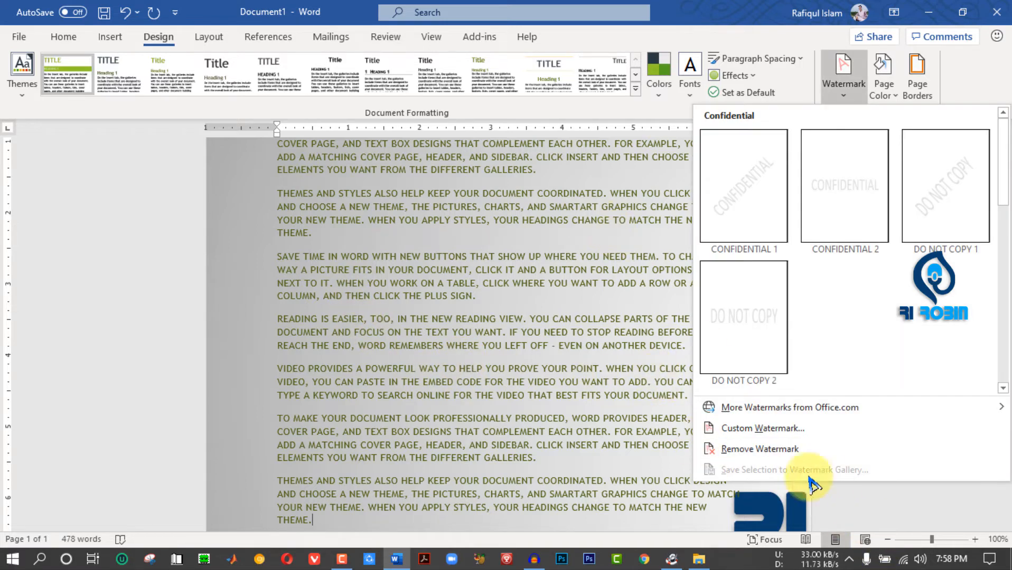
click(764, 429)
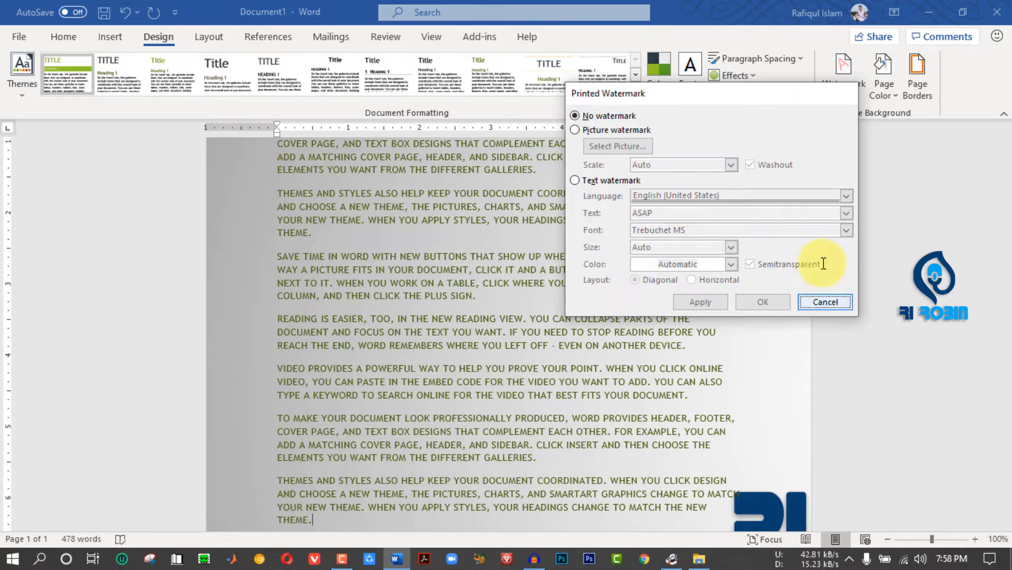
click(825, 302)
click(892, 93)
click(911, 348)
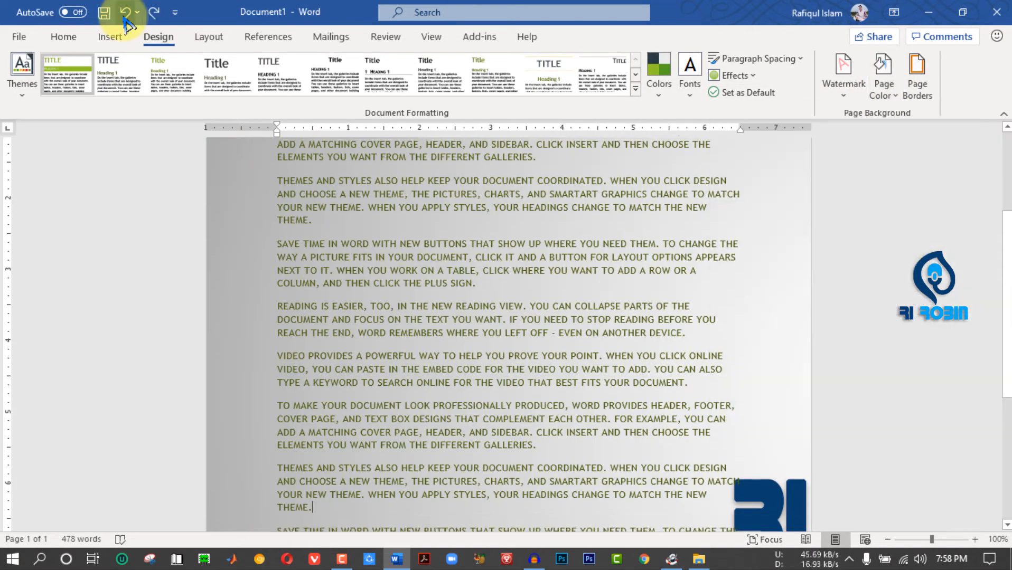
- Undo the picture fill and remove the remaining page background by setting the page color to No Color
click(124, 18)
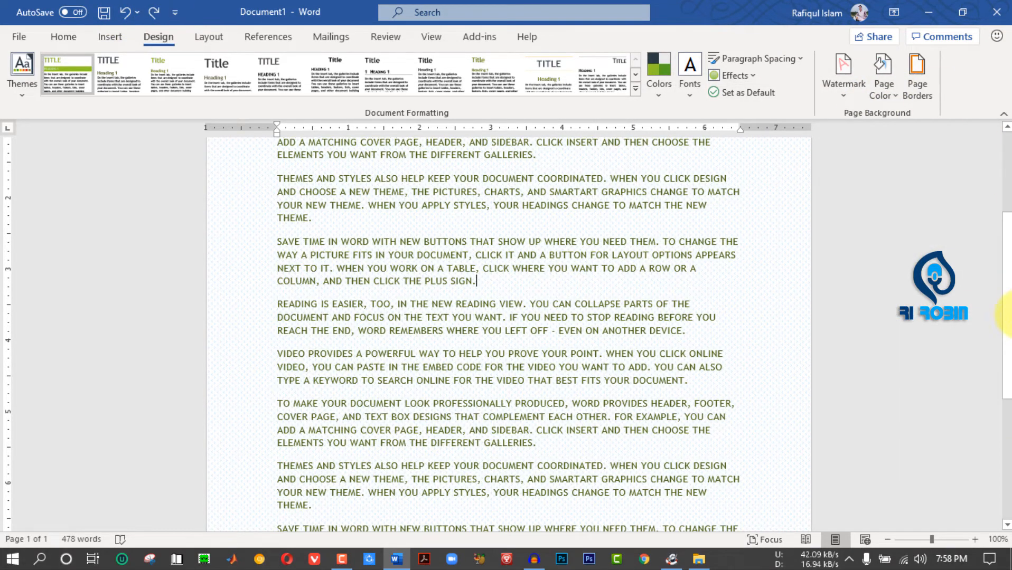
drag(1008, 315, 1007, 159)
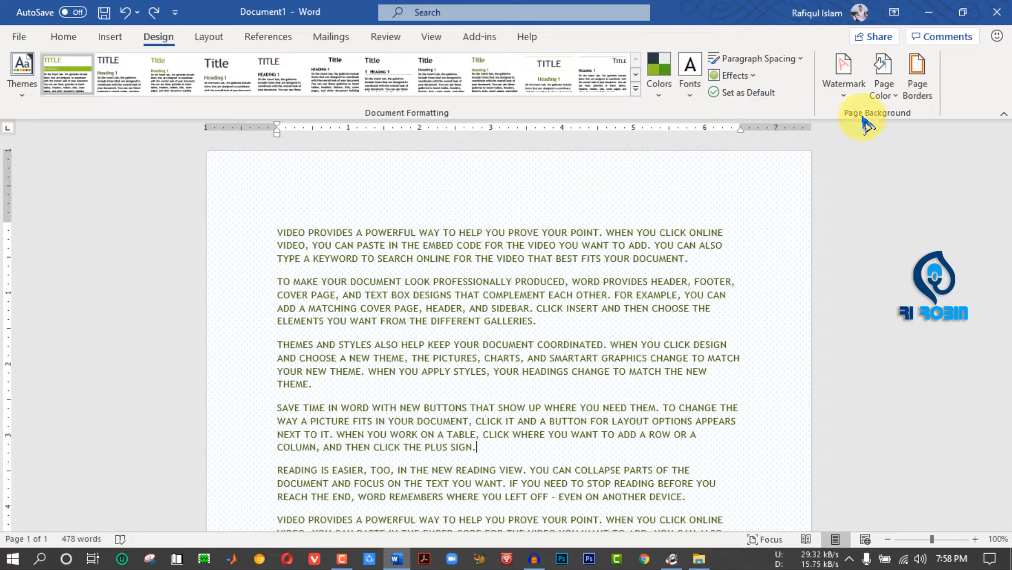
click(883, 87)
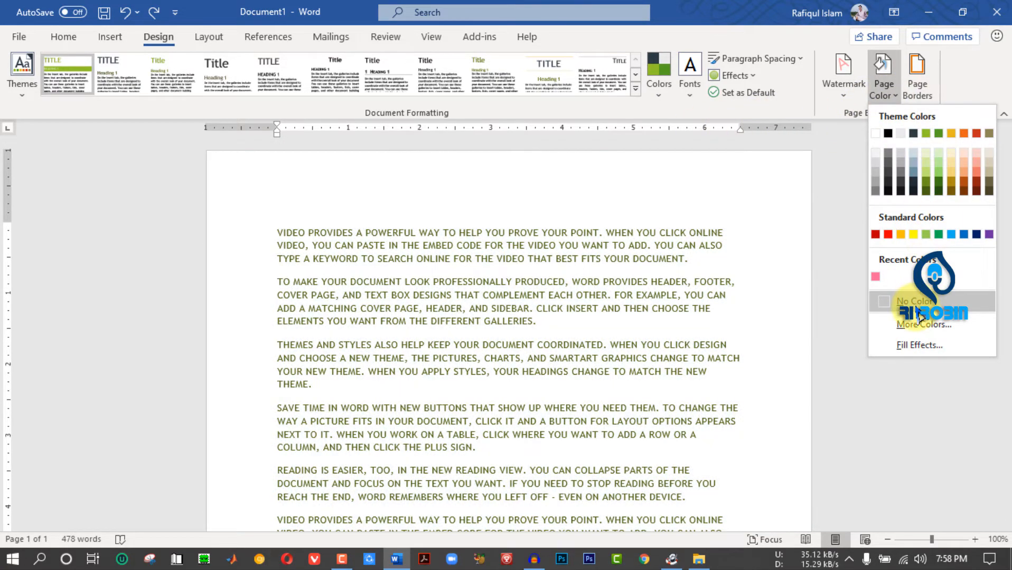
click(934, 302)
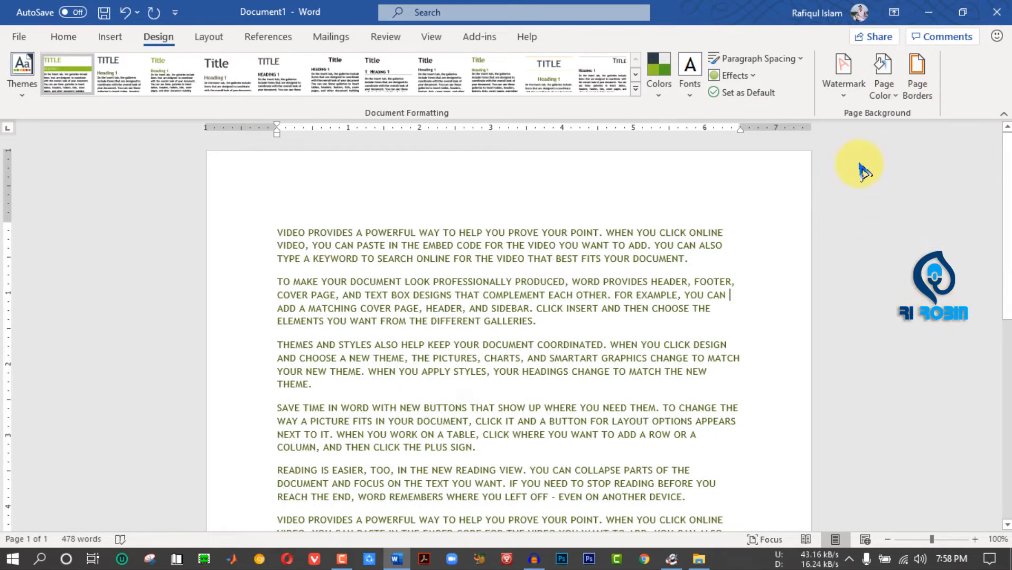
- Compare the Box and Shadow page border settings and choose 3-D with a thick-and-thin 3 pt double line style
click(918, 85)
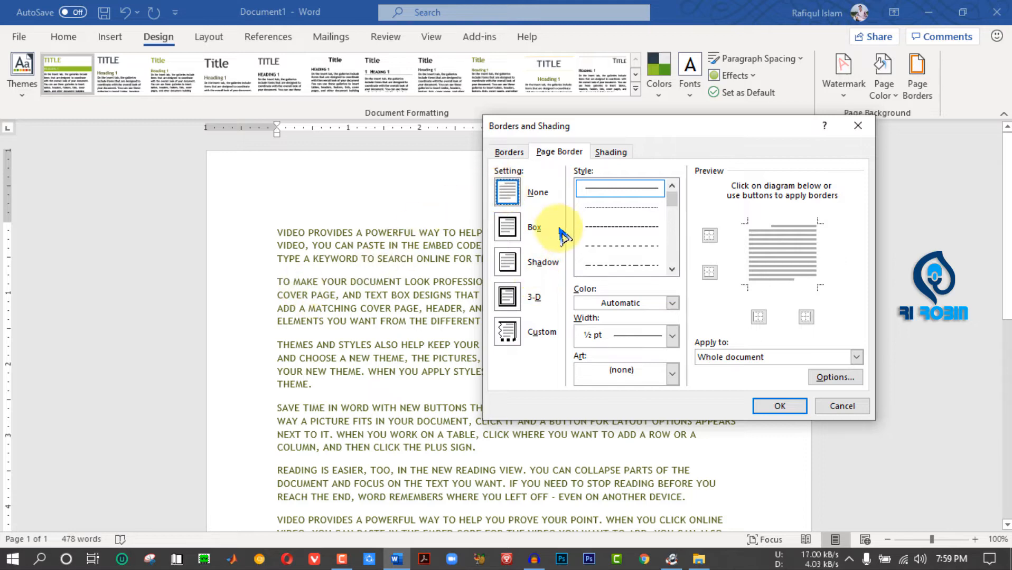
click(508, 227)
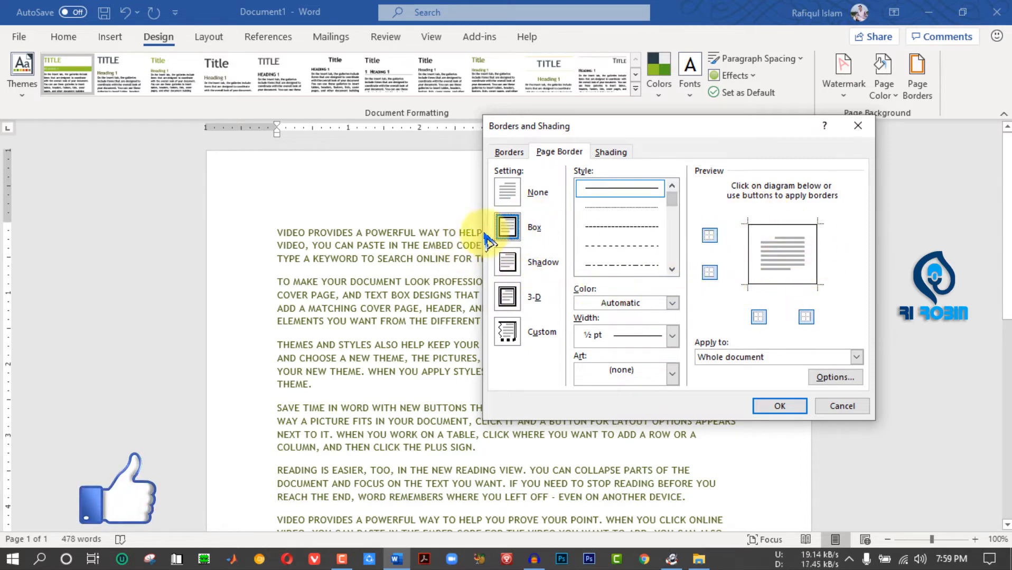
click(508, 270)
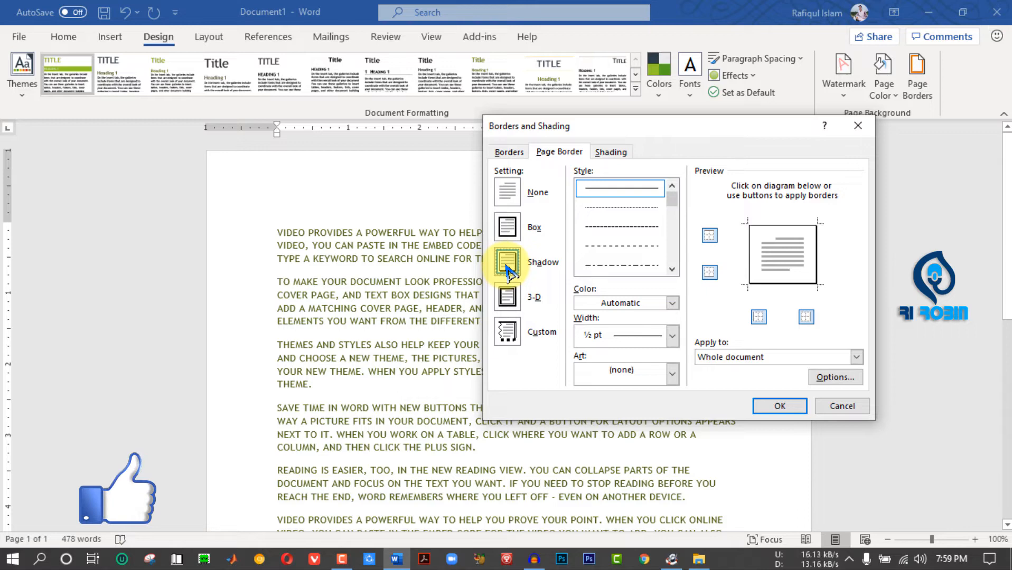
click(508, 296)
drag(671, 207, 676, 224)
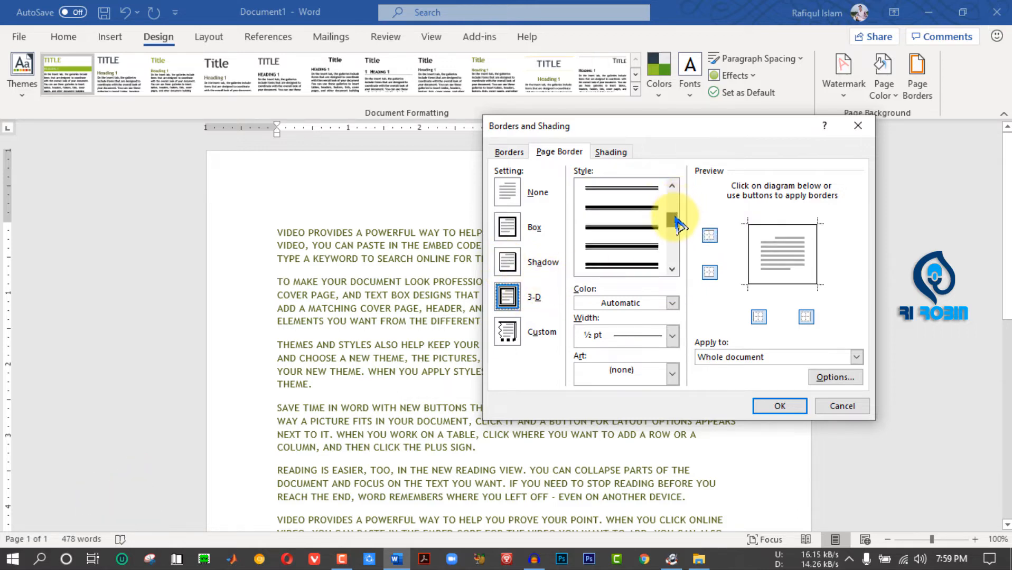
click(653, 221)
click(638, 242)
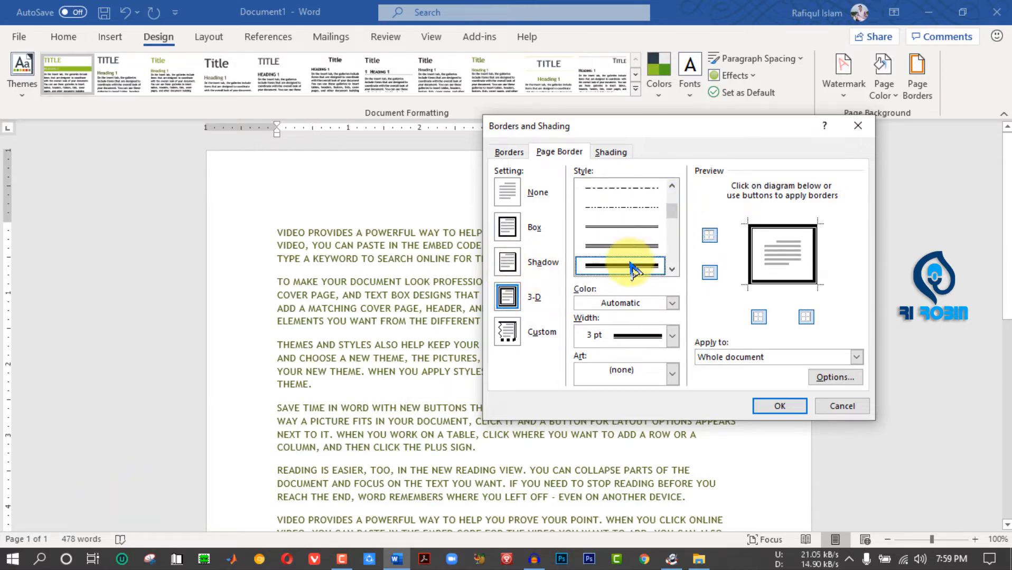
- Color the page border red, set its width to 1 ½ pt and apply it to the whole document
click(673, 336)
click(671, 335)
click(672, 303)
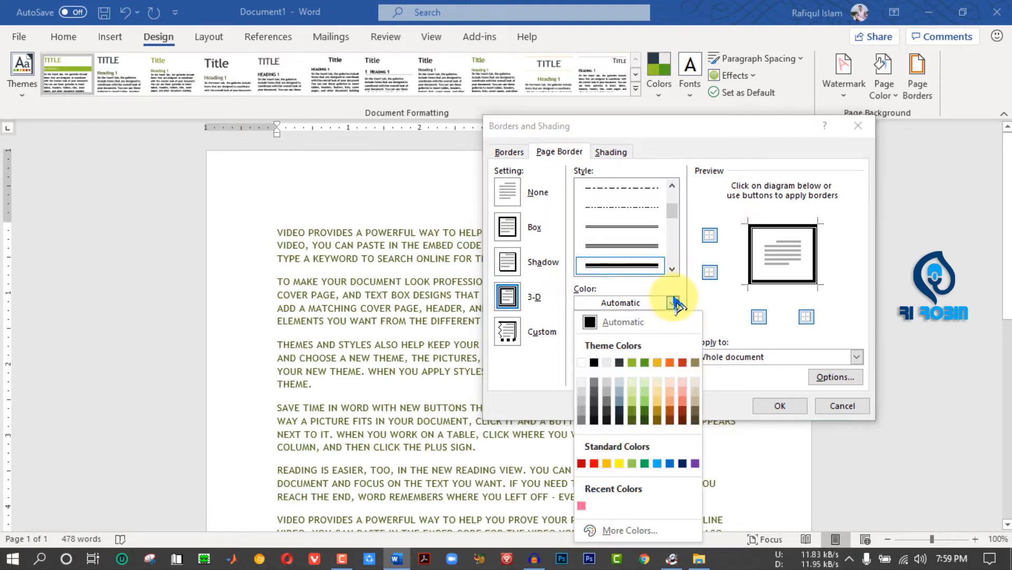
click(593, 464)
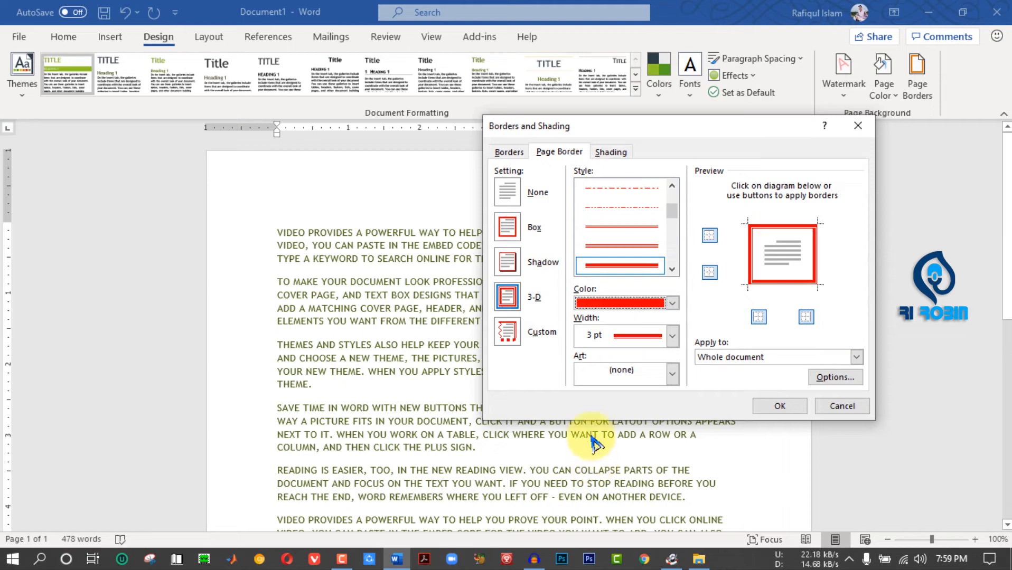
click(673, 338)
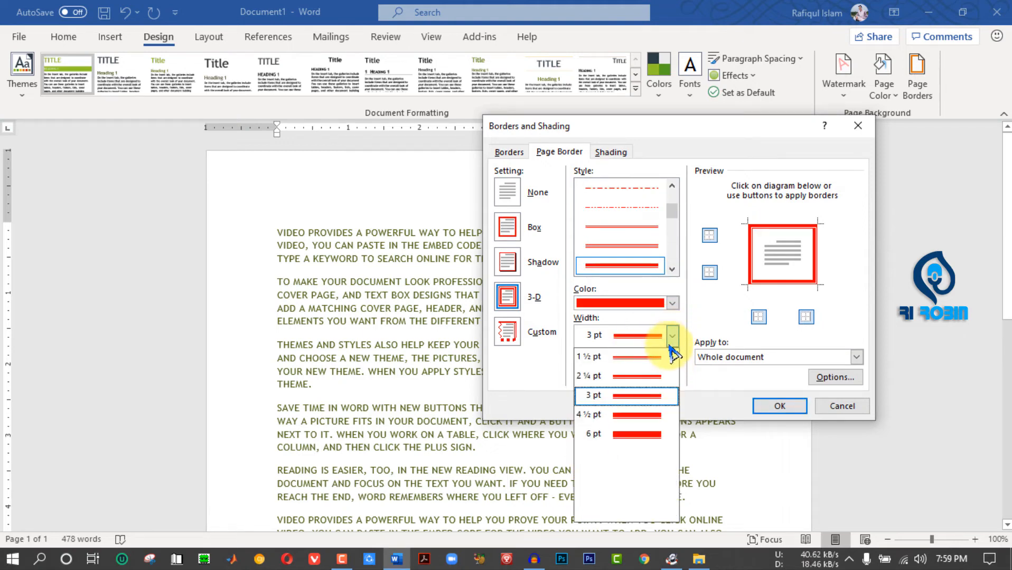
click(664, 358)
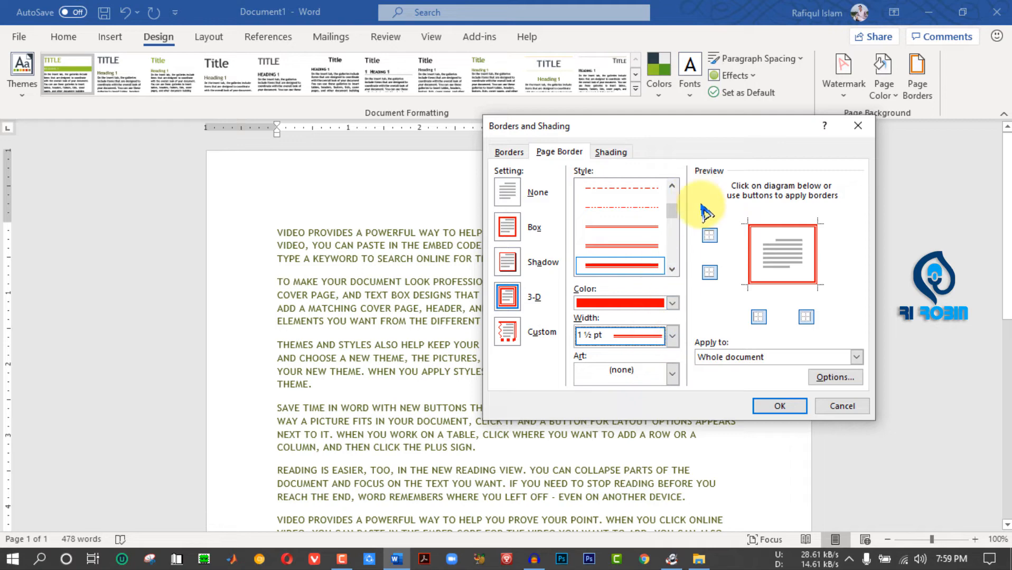
click(786, 407)
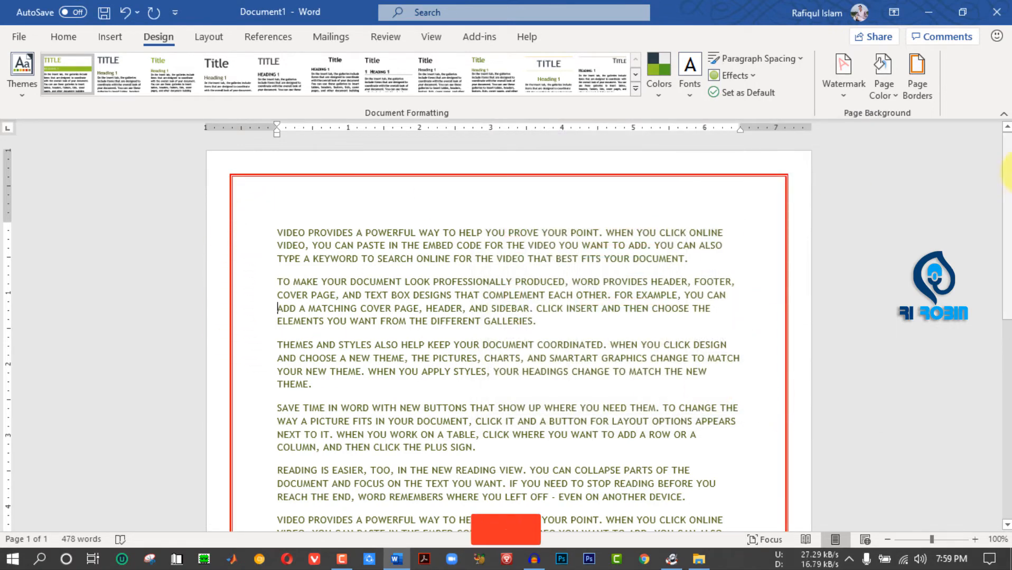
mouse_move(1008, 172)
mouse_down()
mouse_move(1008, 369)
mouse_move(1008, 141)
mouse_up()
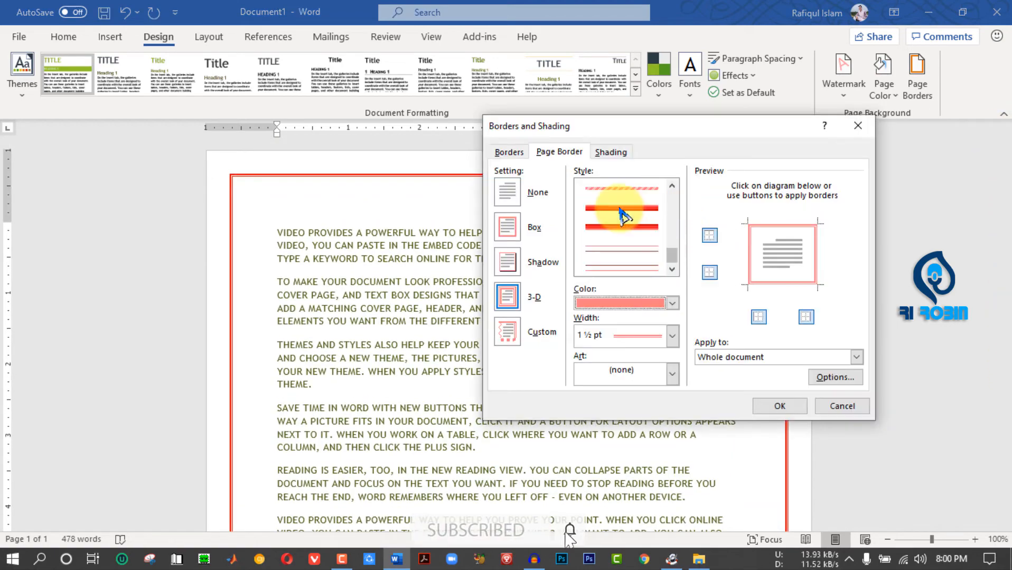
- Reopen the page border settings and choose the thick solid 3 pt line style
click(623, 214)
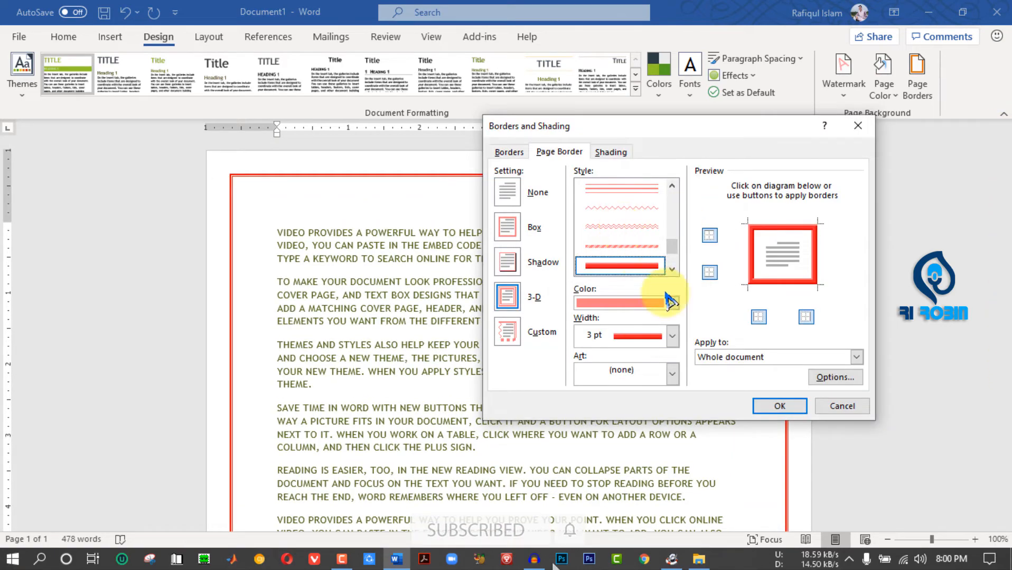
scroll(662, 206, up, 1)
drag(673, 252, 671, 231)
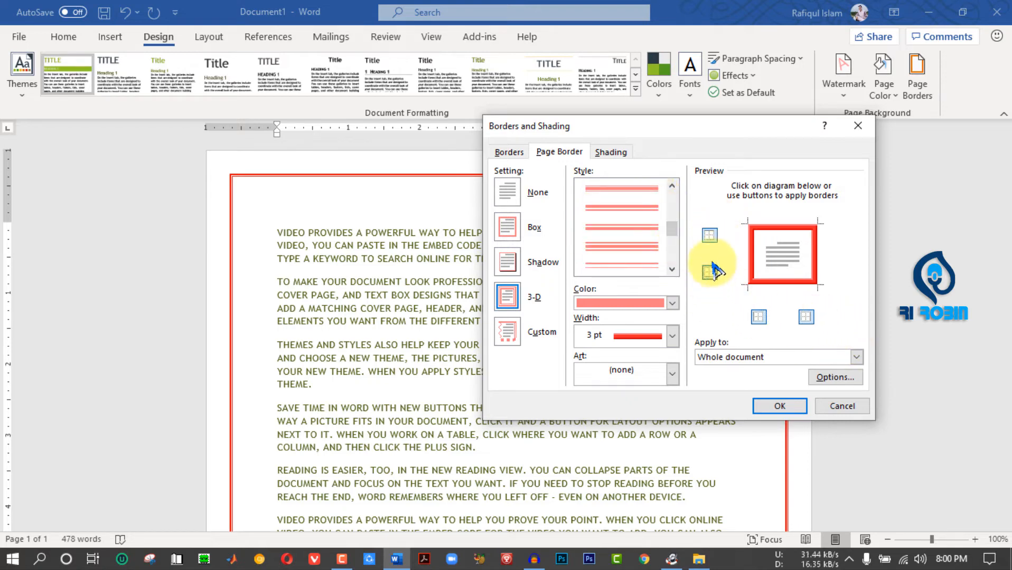
- Toggle the page border edges so only the right and bottom sides of the page are bordered, and apply the border
click(710, 236)
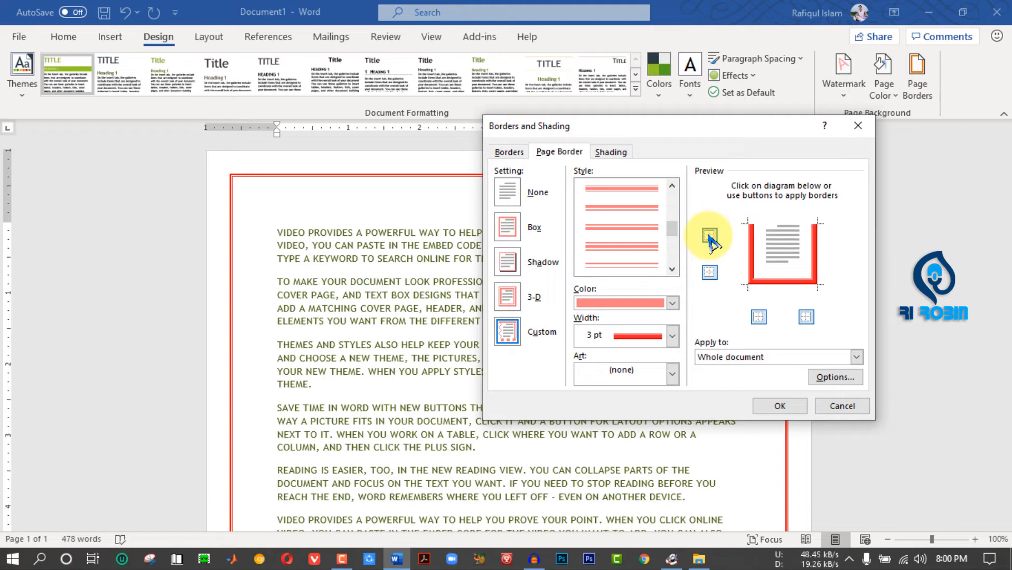
click(713, 274)
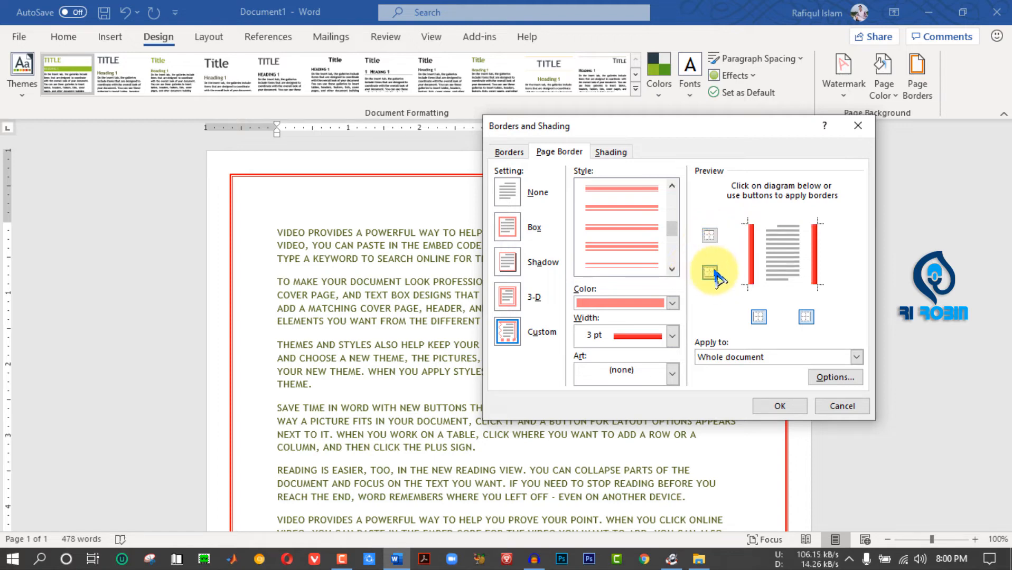
click(759, 318)
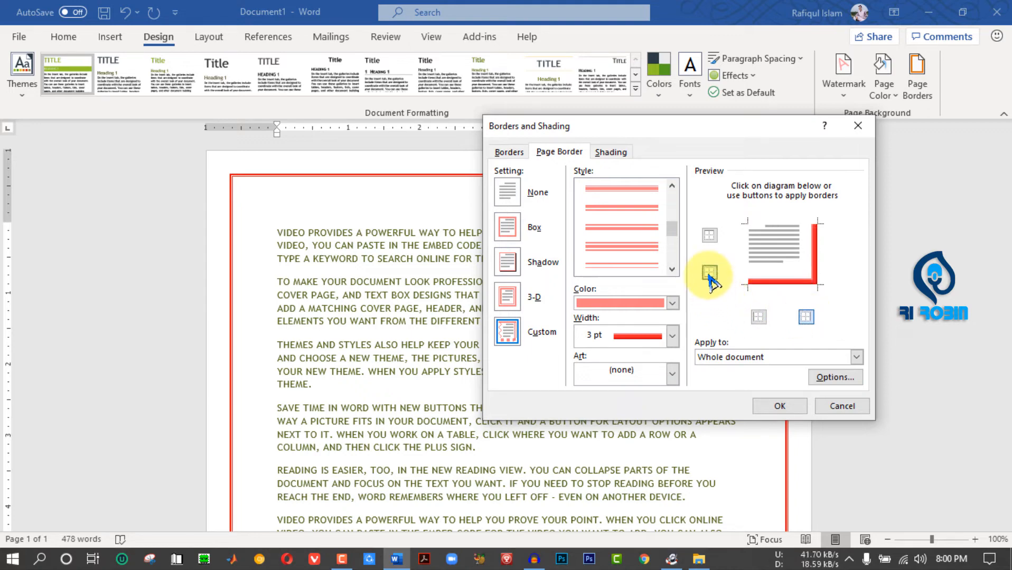
click(711, 236)
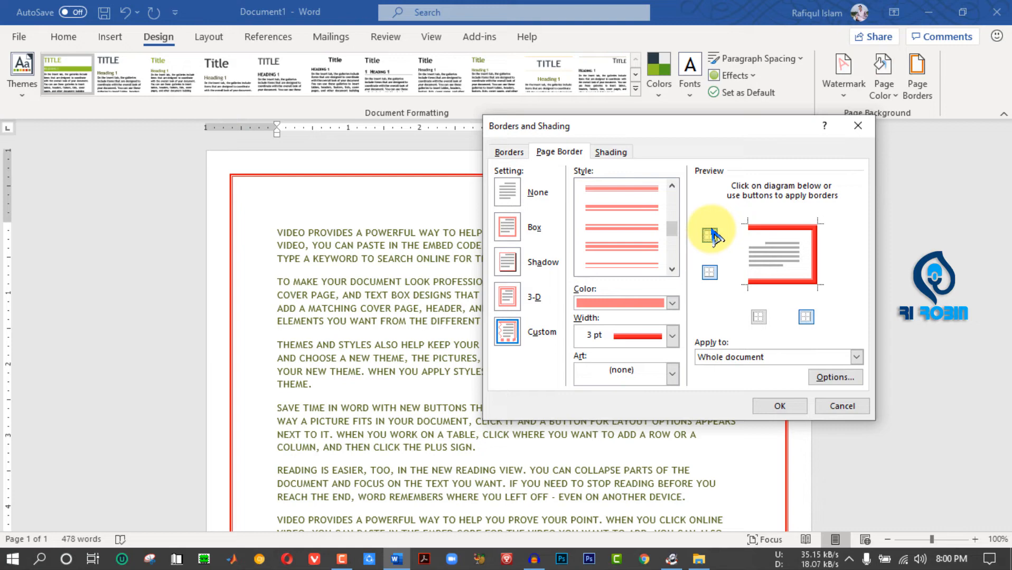
click(759, 318)
click(712, 236)
click(807, 411)
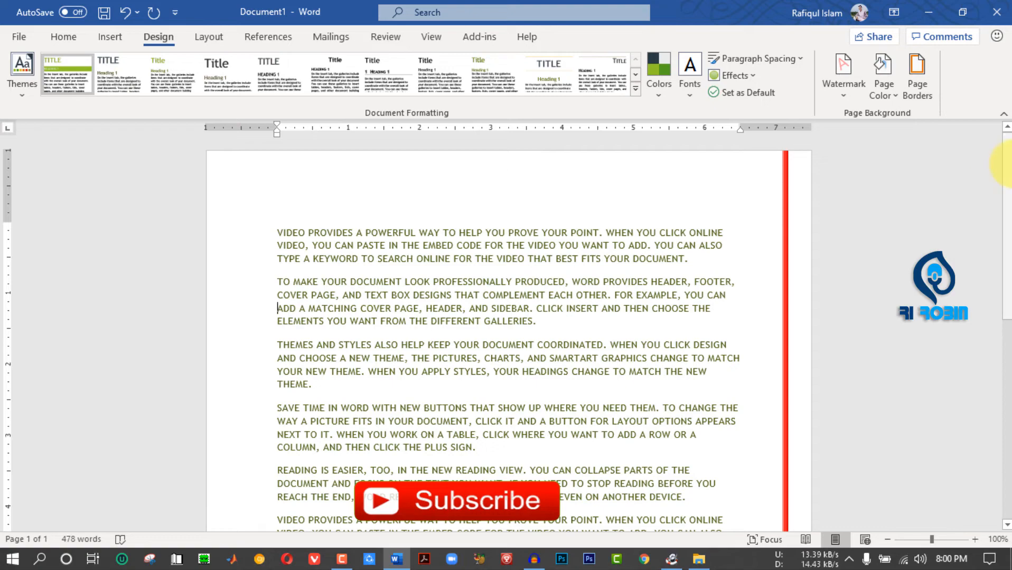
drag(1004, 164, 987, 447)
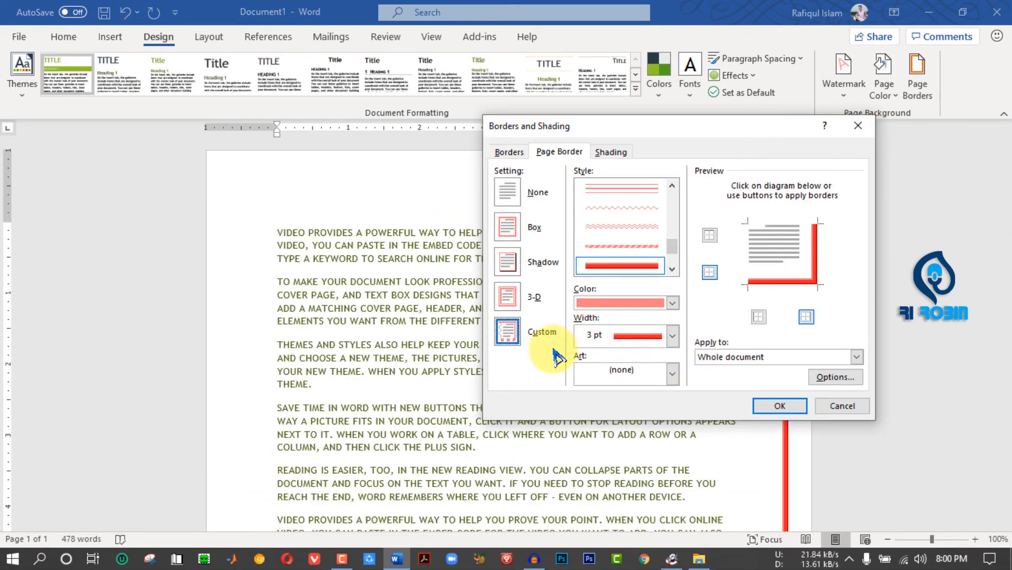
- Reopen the page border settings and apply the red hearts art border with the Box setting to the whole document
click(507, 327)
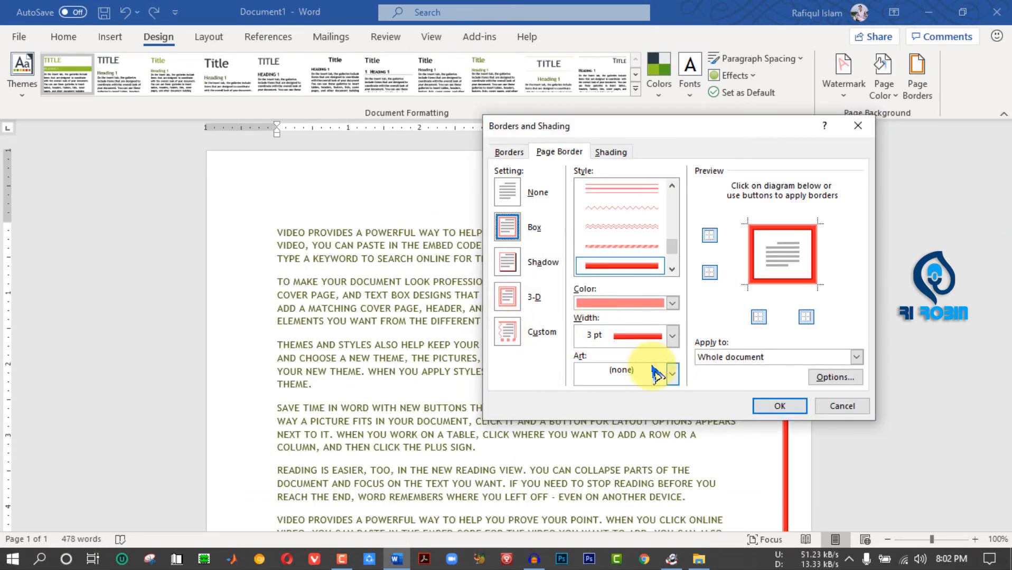
click(672, 373)
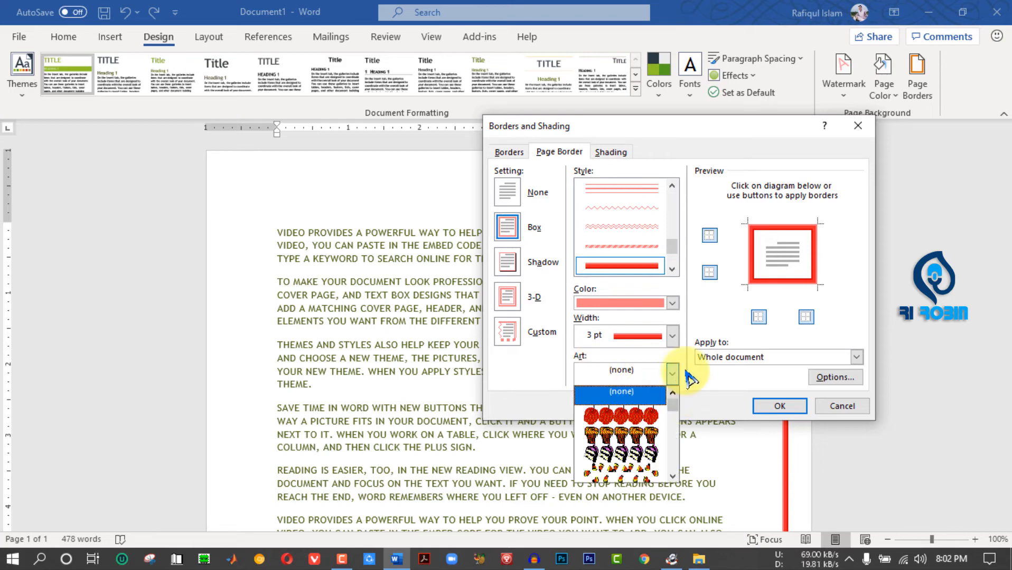
drag(673, 406, 658, 441)
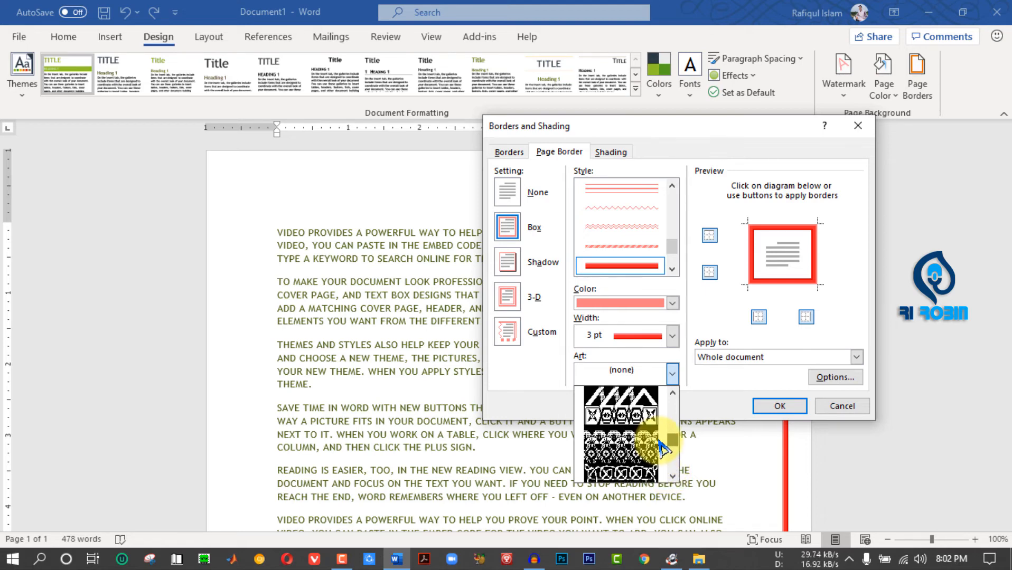
click(626, 429)
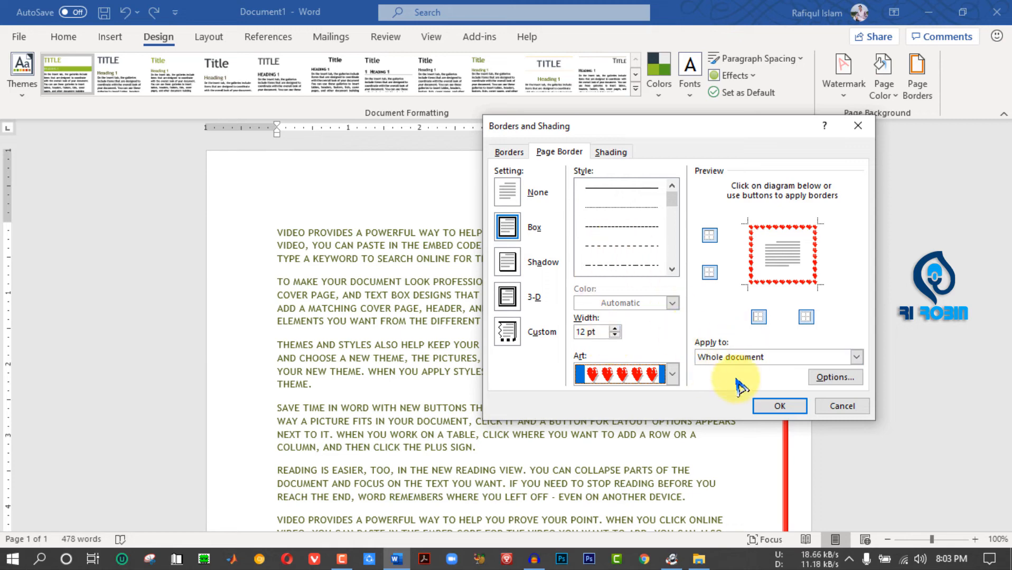
click(780, 405)
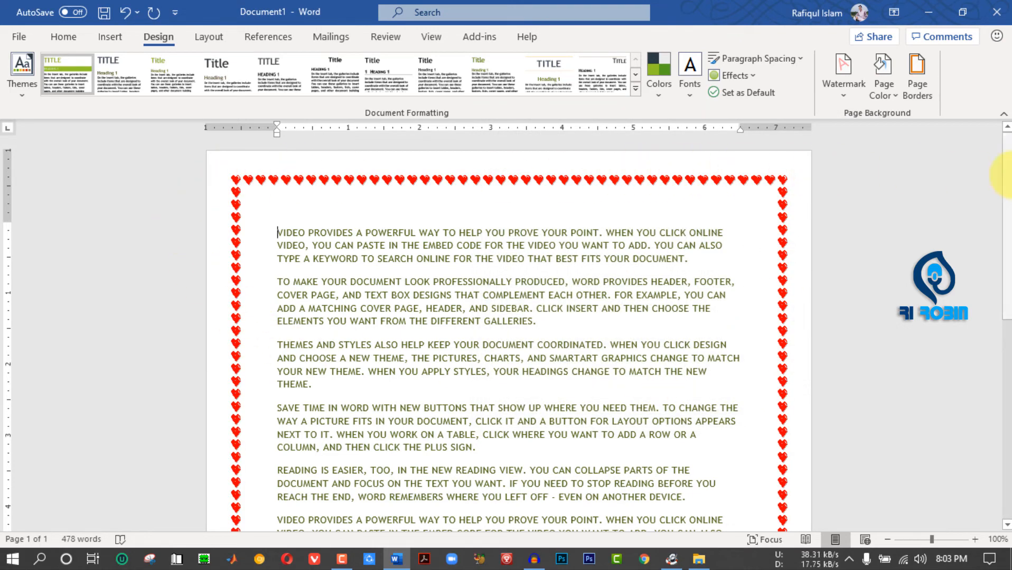
drag(1007, 183, 1002, 136)
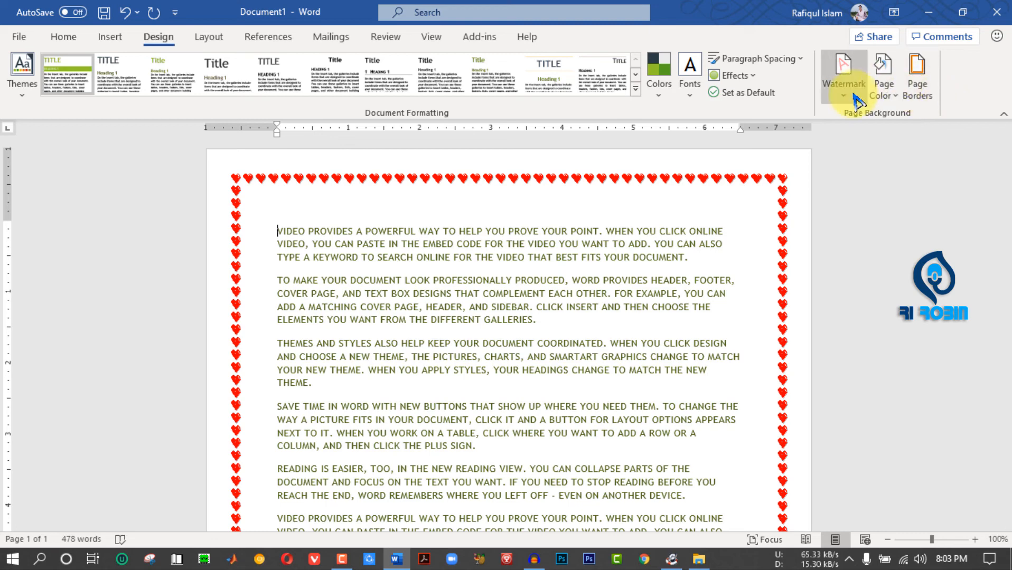
click(221, 42)
click(159, 38)
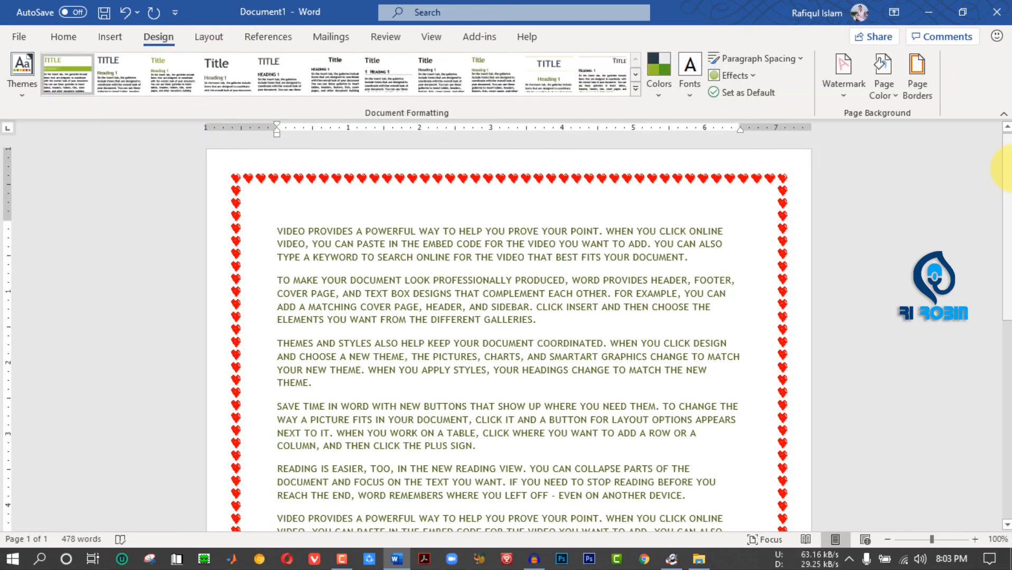